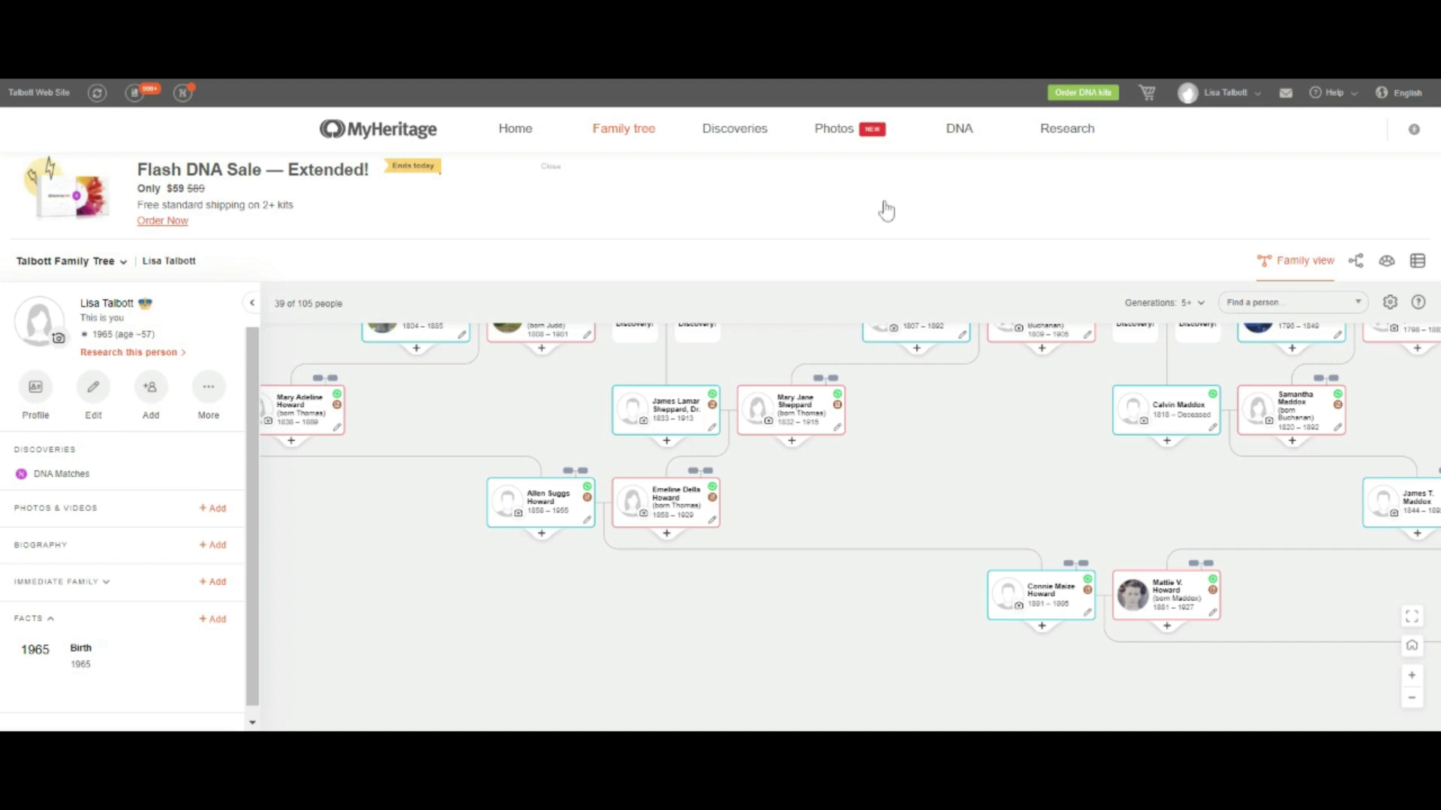
Open the discoveries listed as matches by people and filter them to Smart Matches only.
{"action": "mouse_move", "coordinate": [739, 139]}
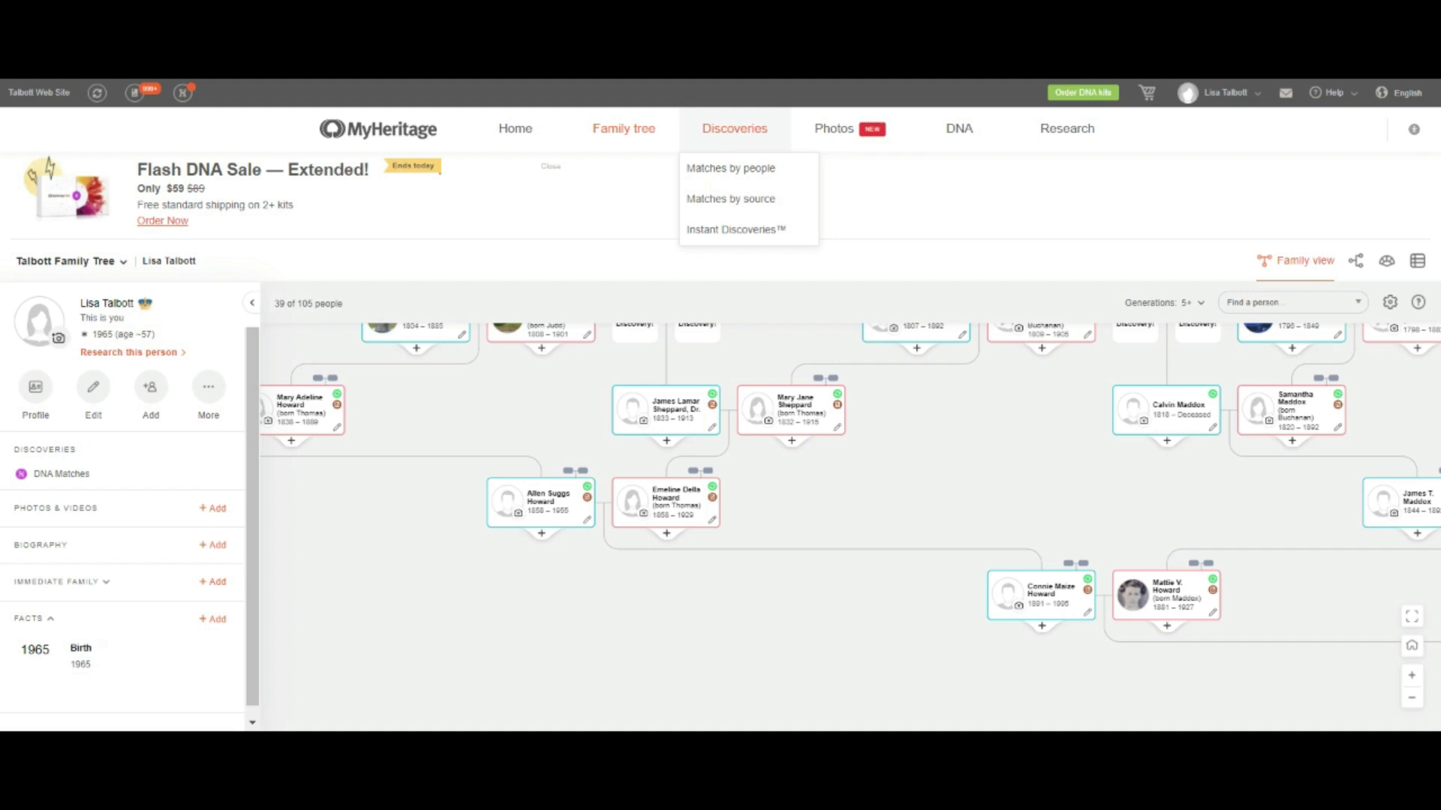
{"action": "left_click", "coordinate": [757, 174]}
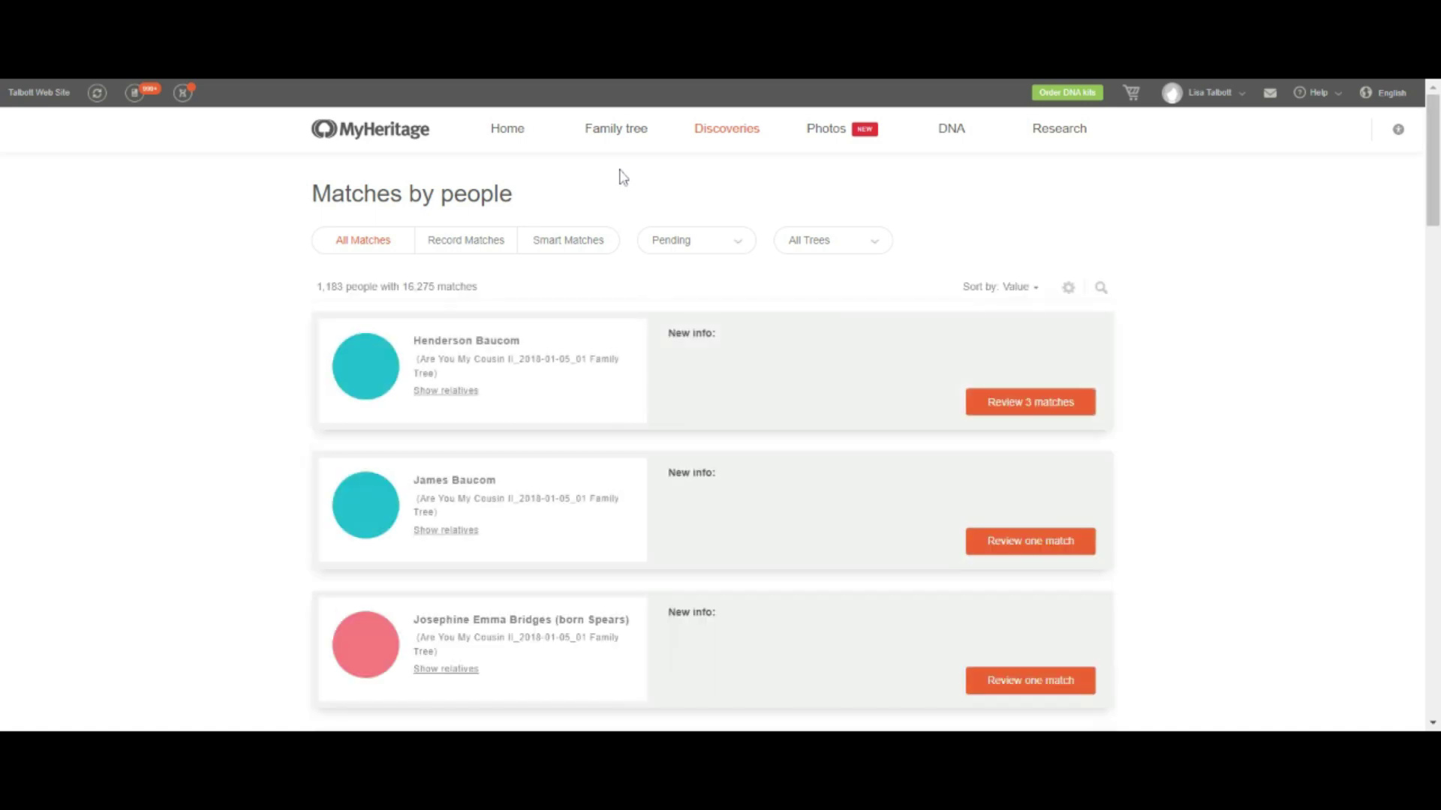
{"action": "left_click", "coordinate": [555, 243]}
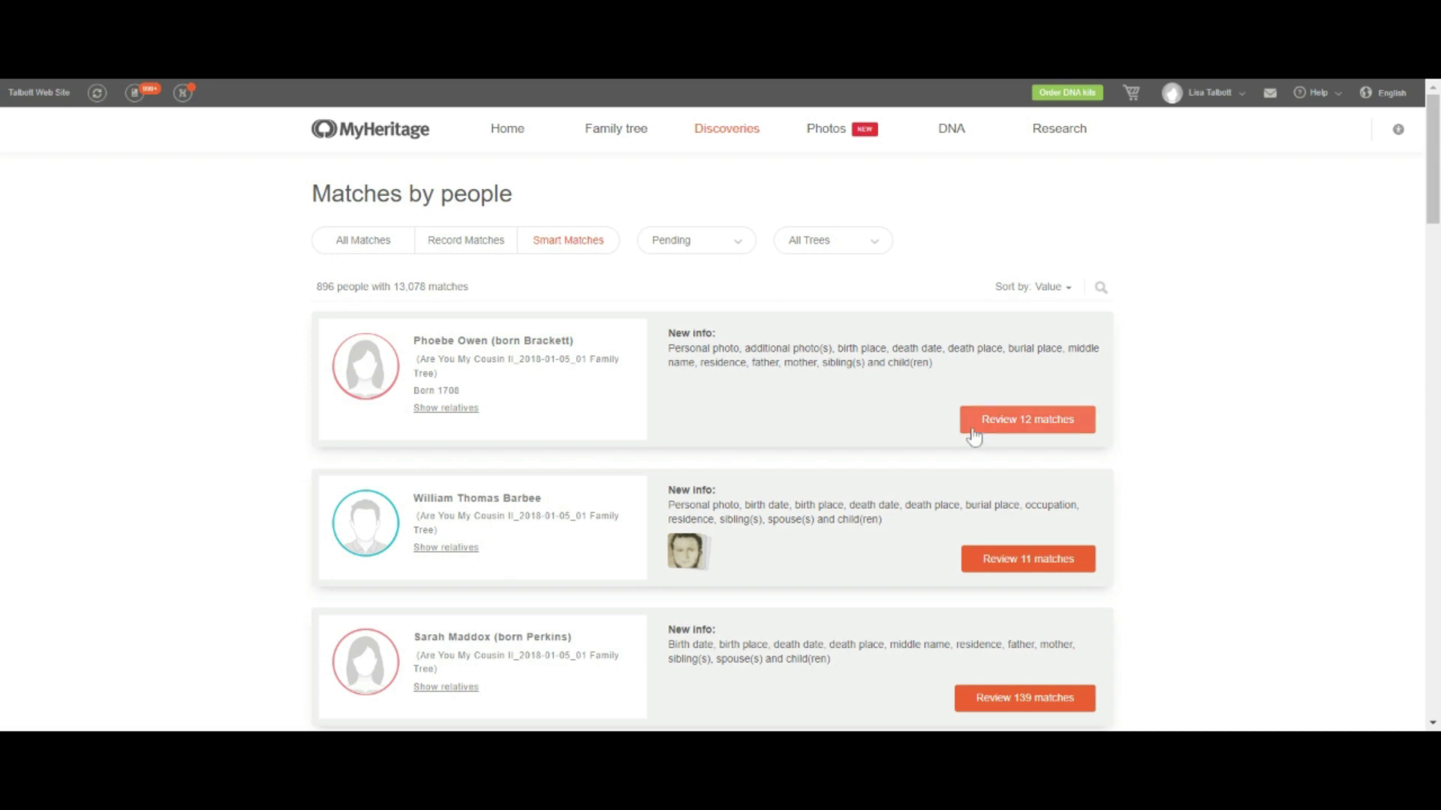
Open the first listed person's Smart Matches and review the first match's facts and relatives against the tree.
{"action": "left_click", "coordinate": [1058, 426]}
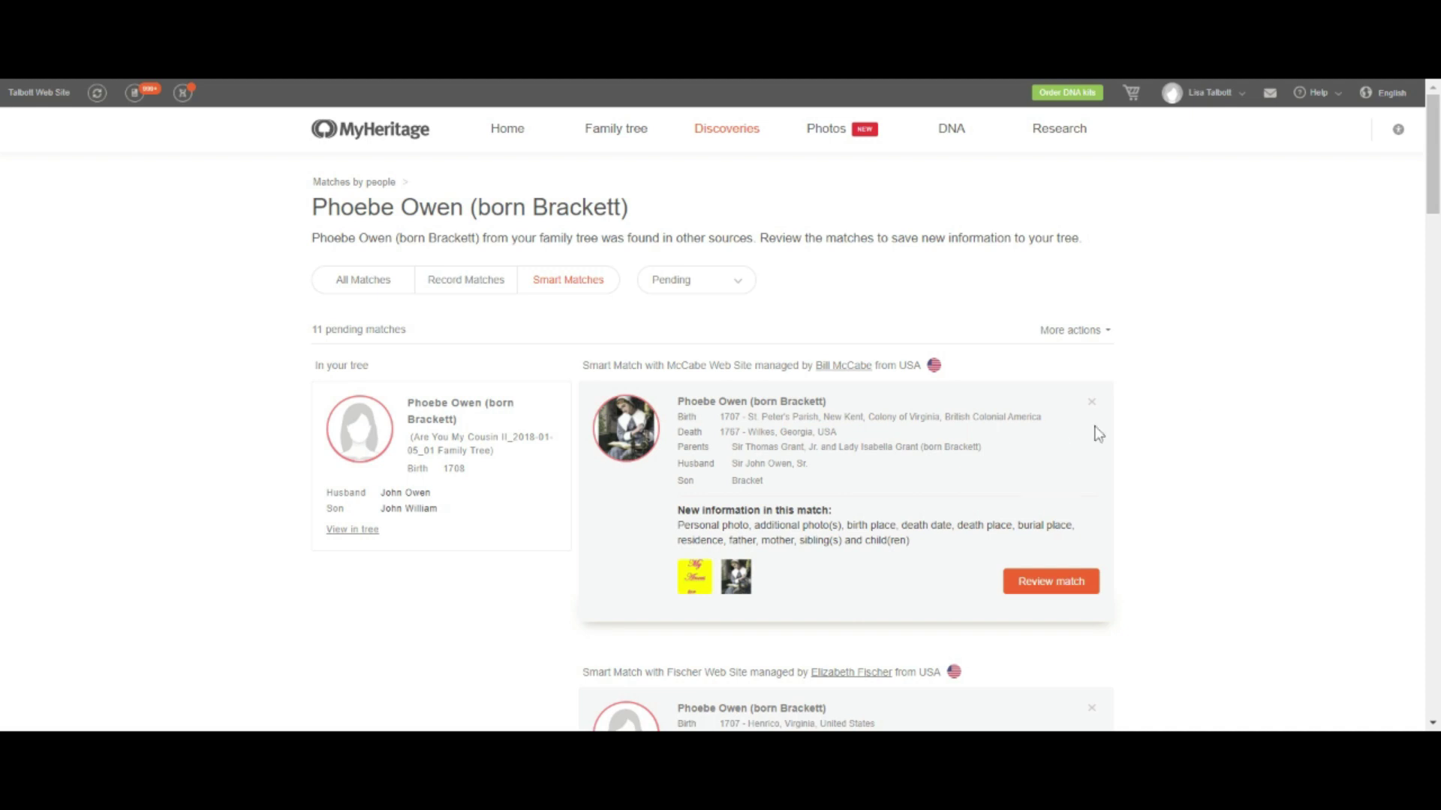
{"action": "mouse_move", "coordinate": [1437, 169]}
{"action": "left_mouse_down"}
{"action": "mouse_move", "coordinate": [1434, 298]}
{"action": "mouse_move", "coordinate": [1420, 178]}
{"action": "left_mouse_up"}
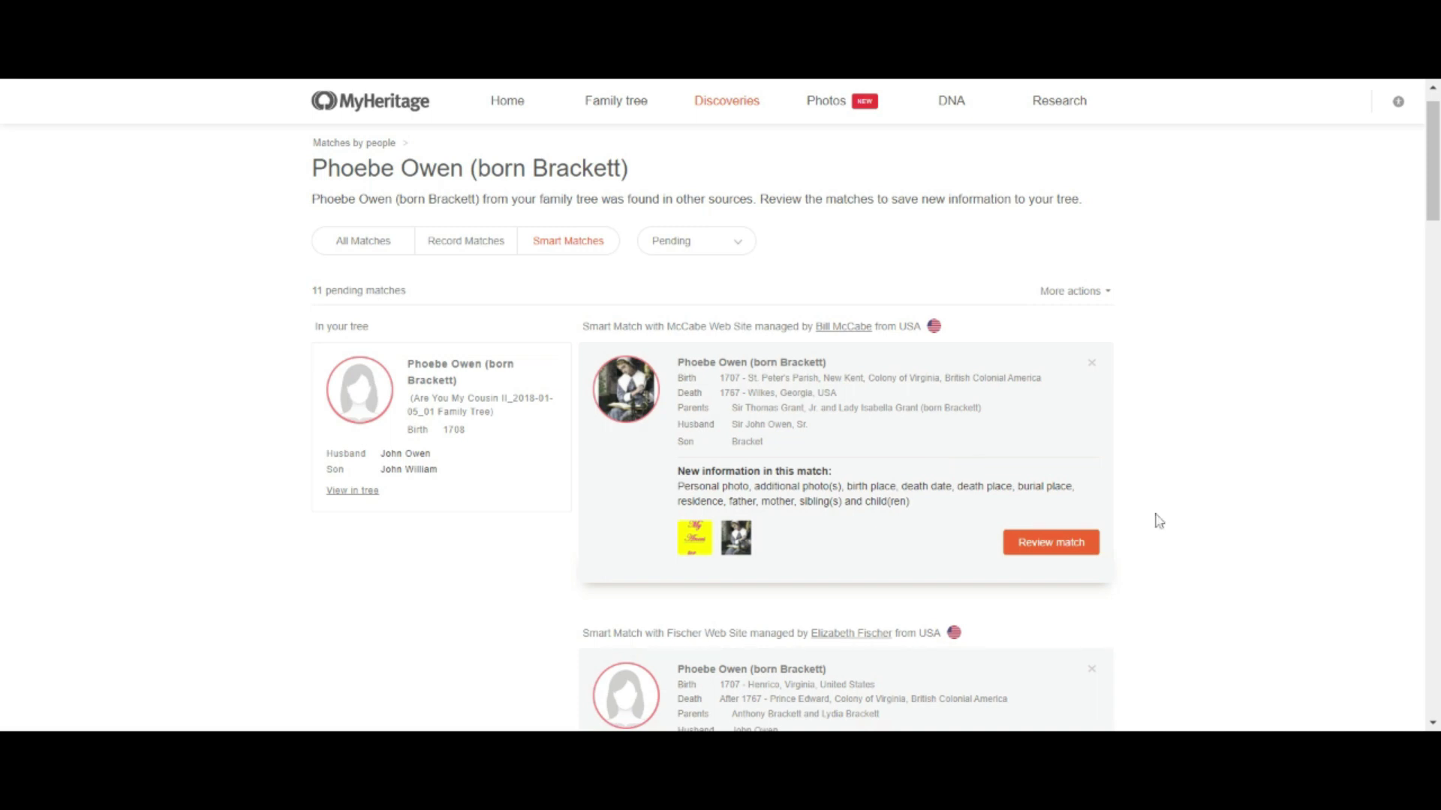
{"action": "left_click", "coordinate": [1057, 549]}
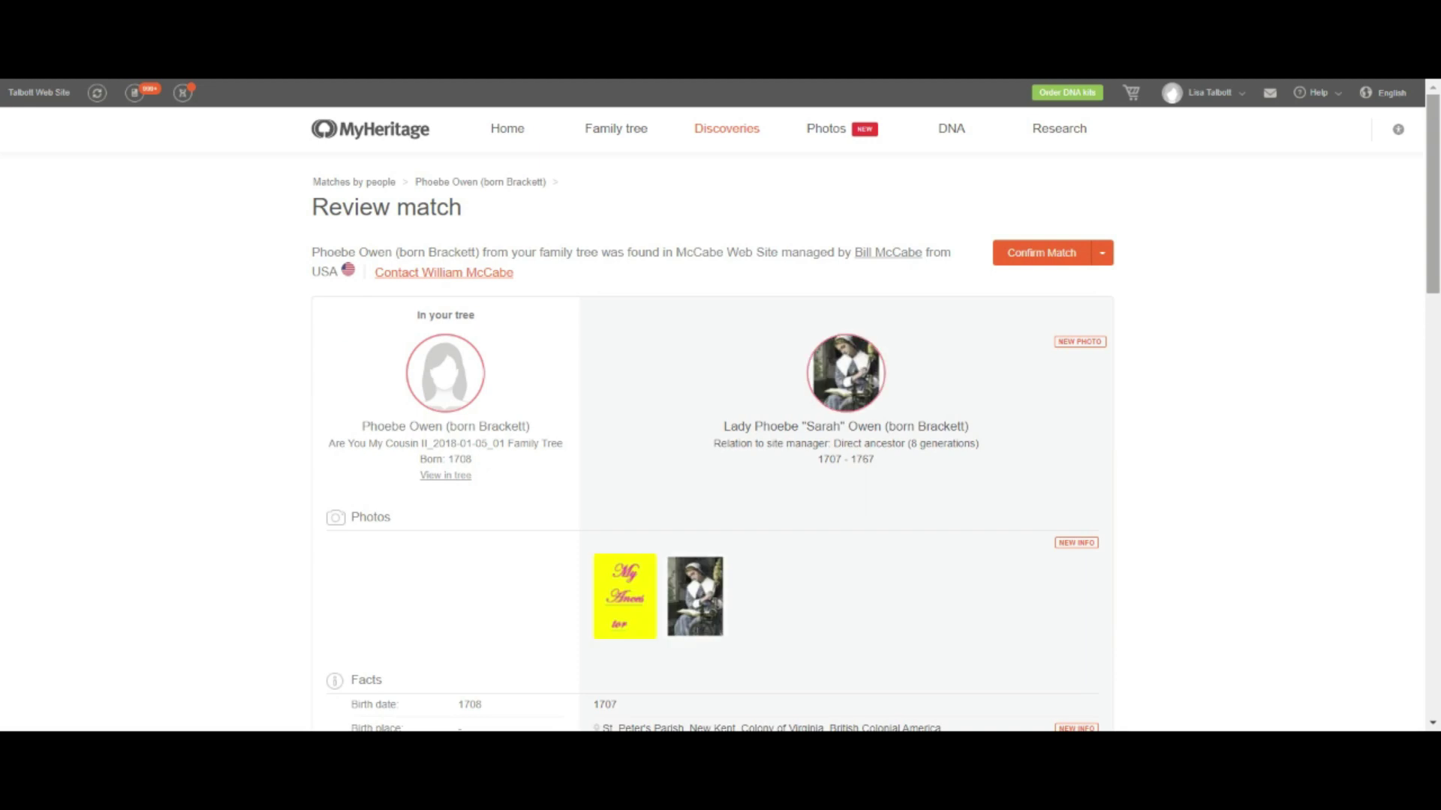
{"action": "left_click_drag", "start_coordinate": [1435, 129], "coordinate": [1429, 274]}
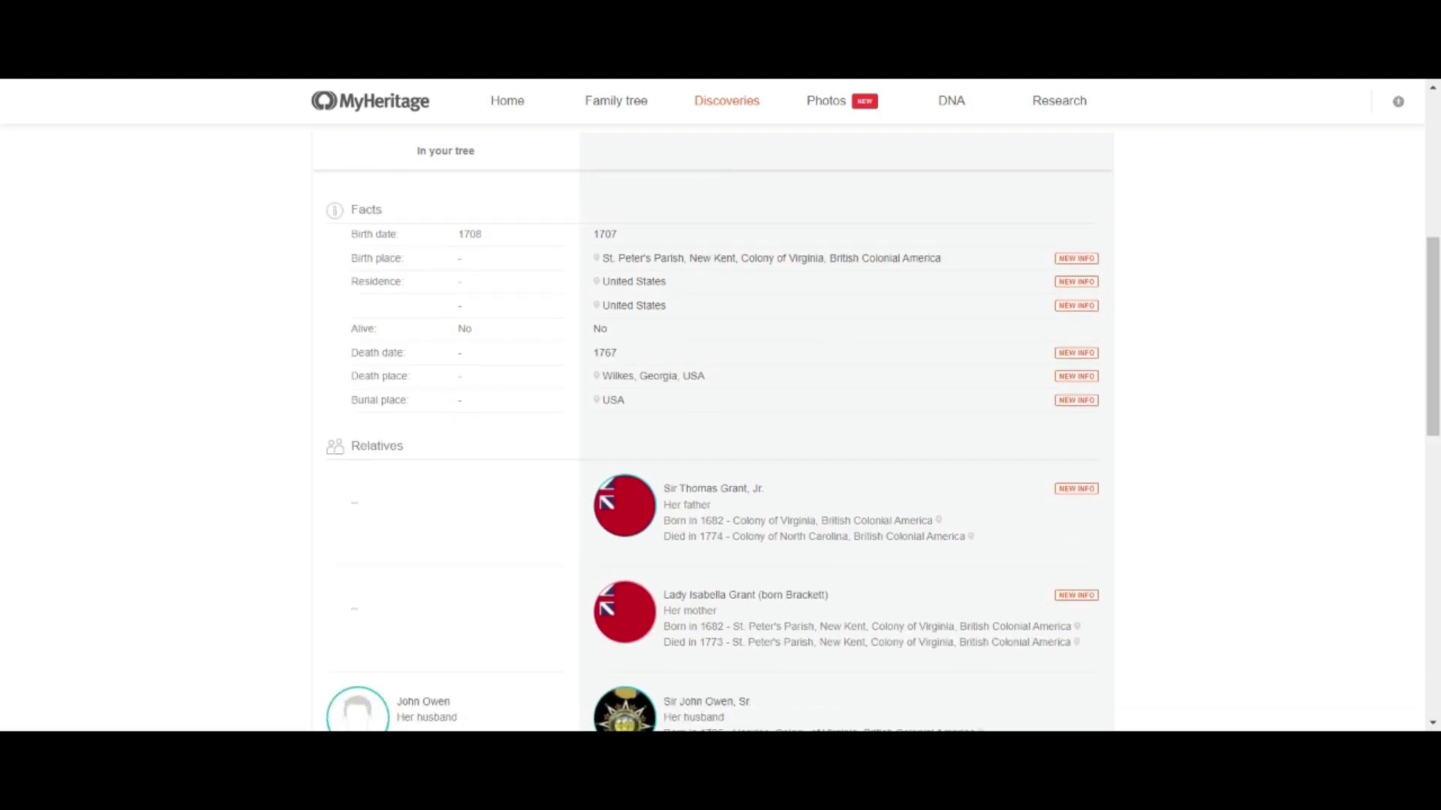
{"action": "left_click_drag", "start_coordinate": [1429, 358], "coordinate": [1411, 206]}
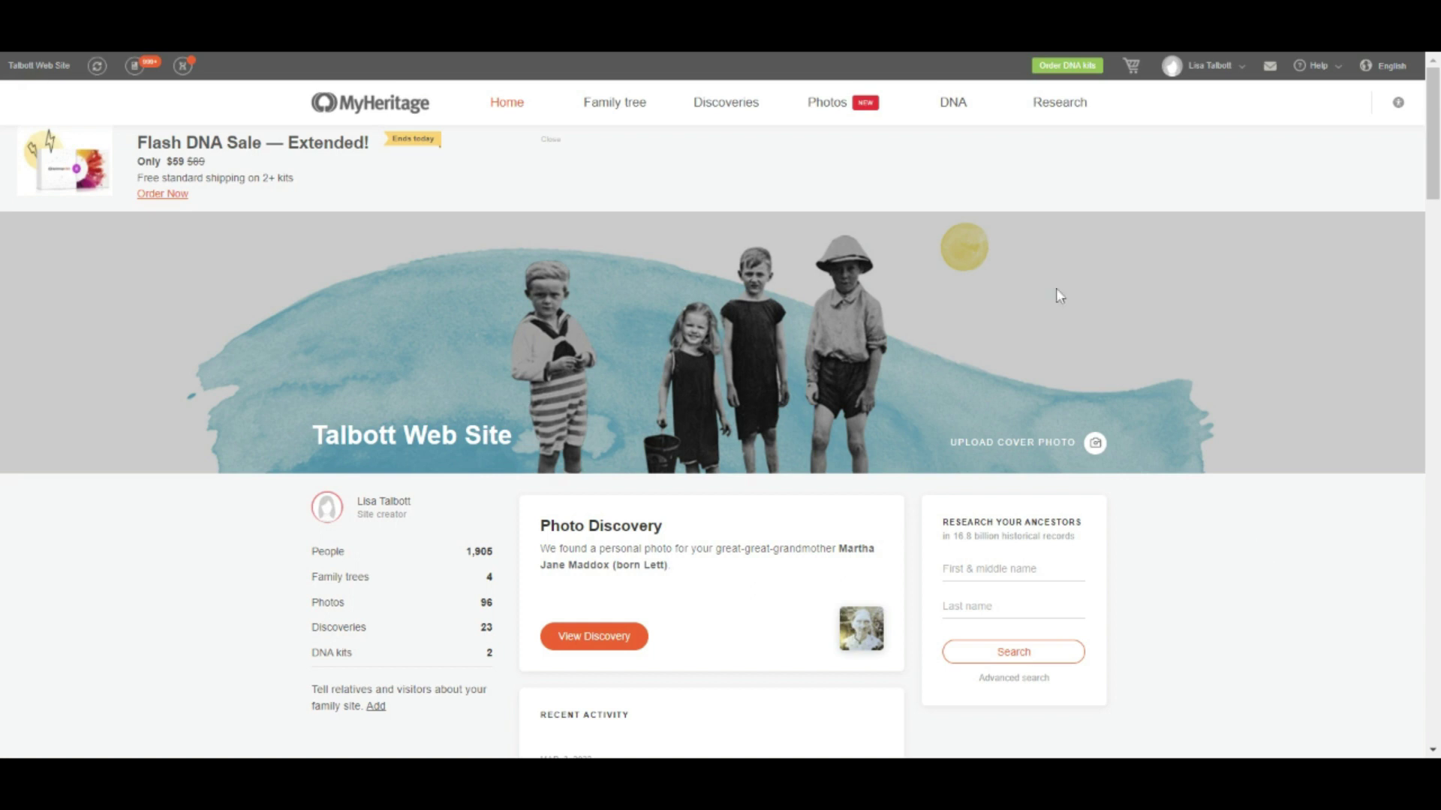
Open the Tree Consistency Checker and look through the issues listed for the family tree.
{"action": "mouse_move", "coordinate": [640, 112]}
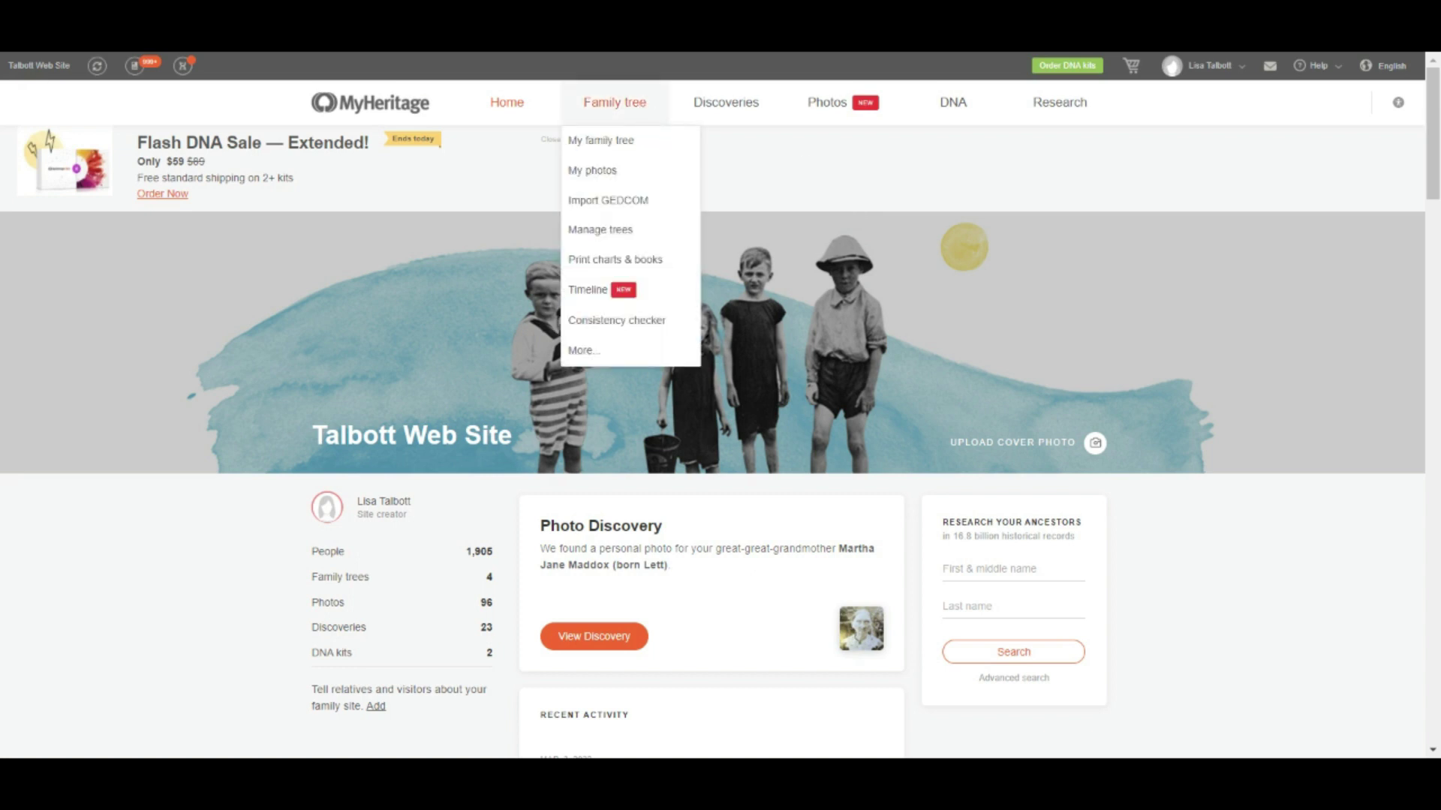
{"action": "left_click", "coordinate": [635, 323]}
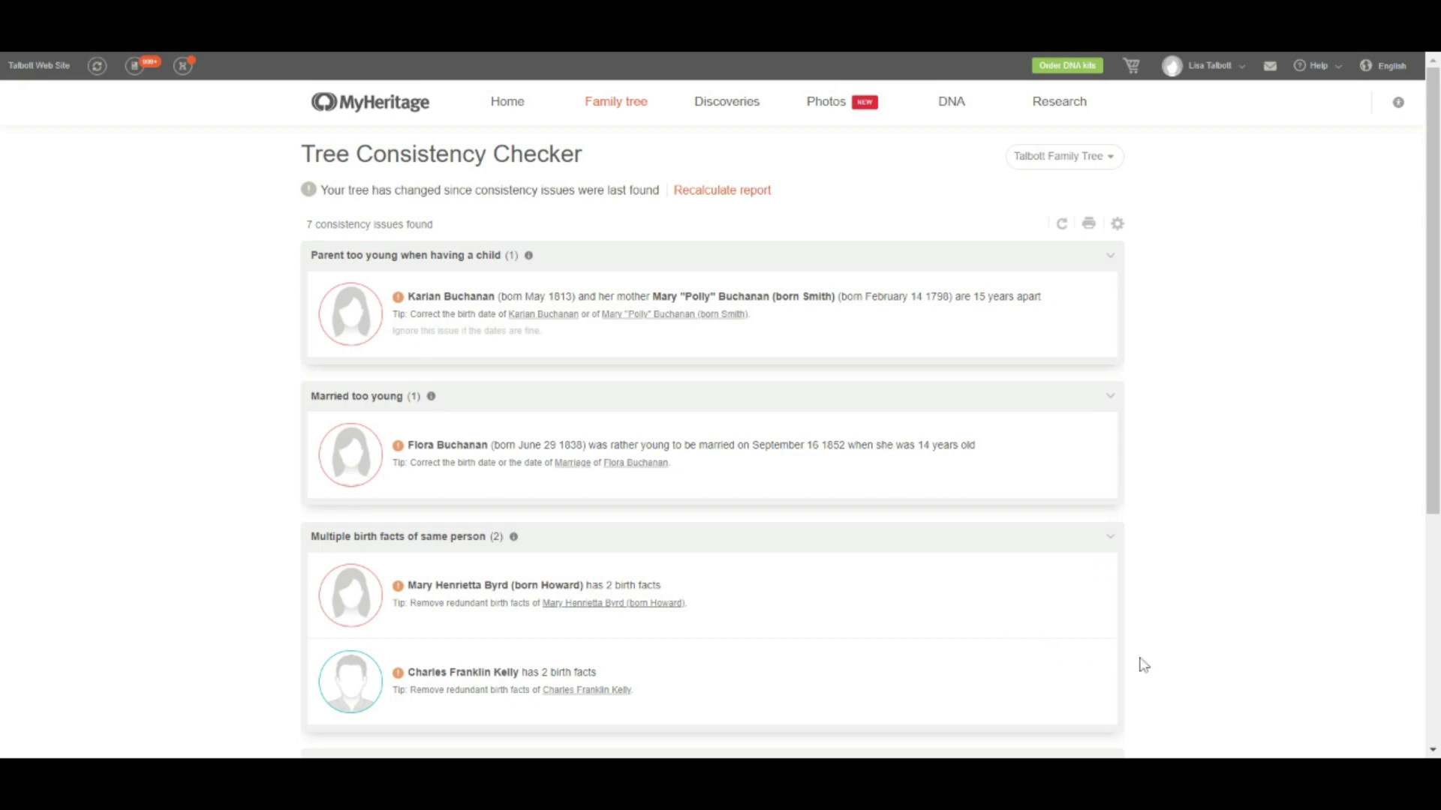
{"action": "scroll", "coordinate": [1436, 398], "scroll_direction": "down", "scroll_amount": 1}
{"action": "left_click_drag", "start_coordinate": [1436, 398], "coordinate": [1400, 345]}
Return to the family tree and open the relationship report from the additional family tree tools.
{"action": "mouse_move", "coordinate": [616, 105]}
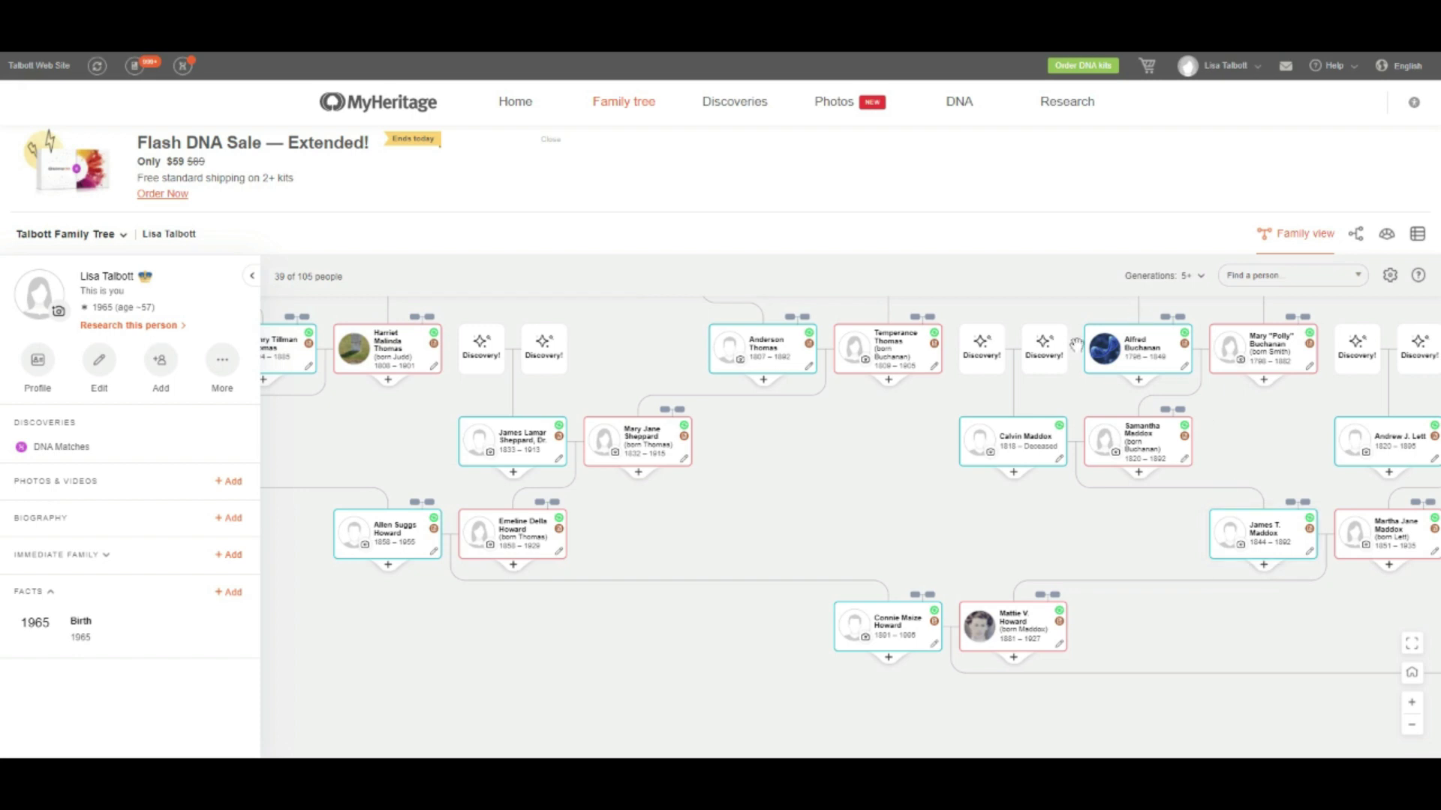
{"action": "mouse_move", "coordinate": [640, 110]}
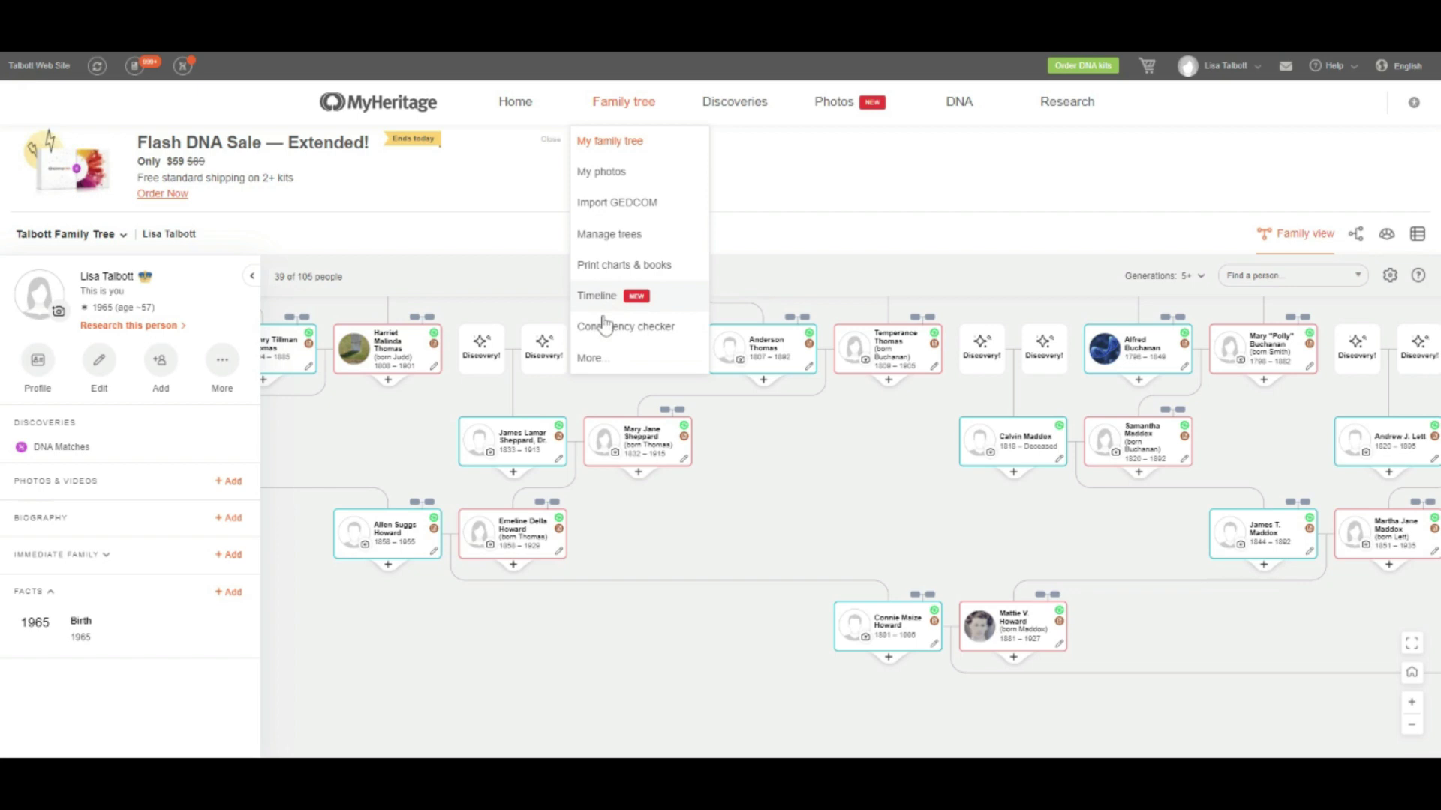
{"action": "left_click", "coordinate": [604, 360]}
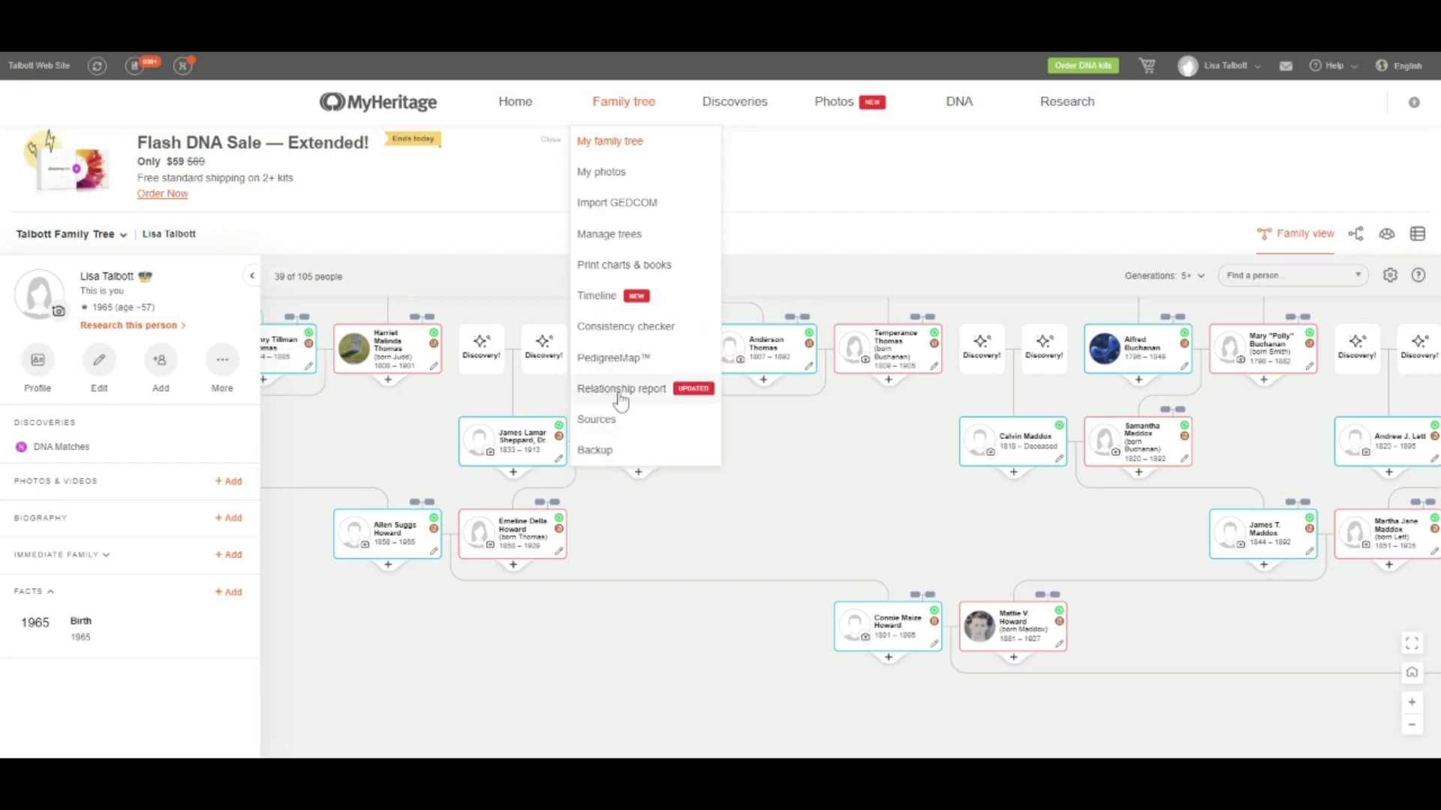
{"action": "left_click", "coordinate": [619, 388]}
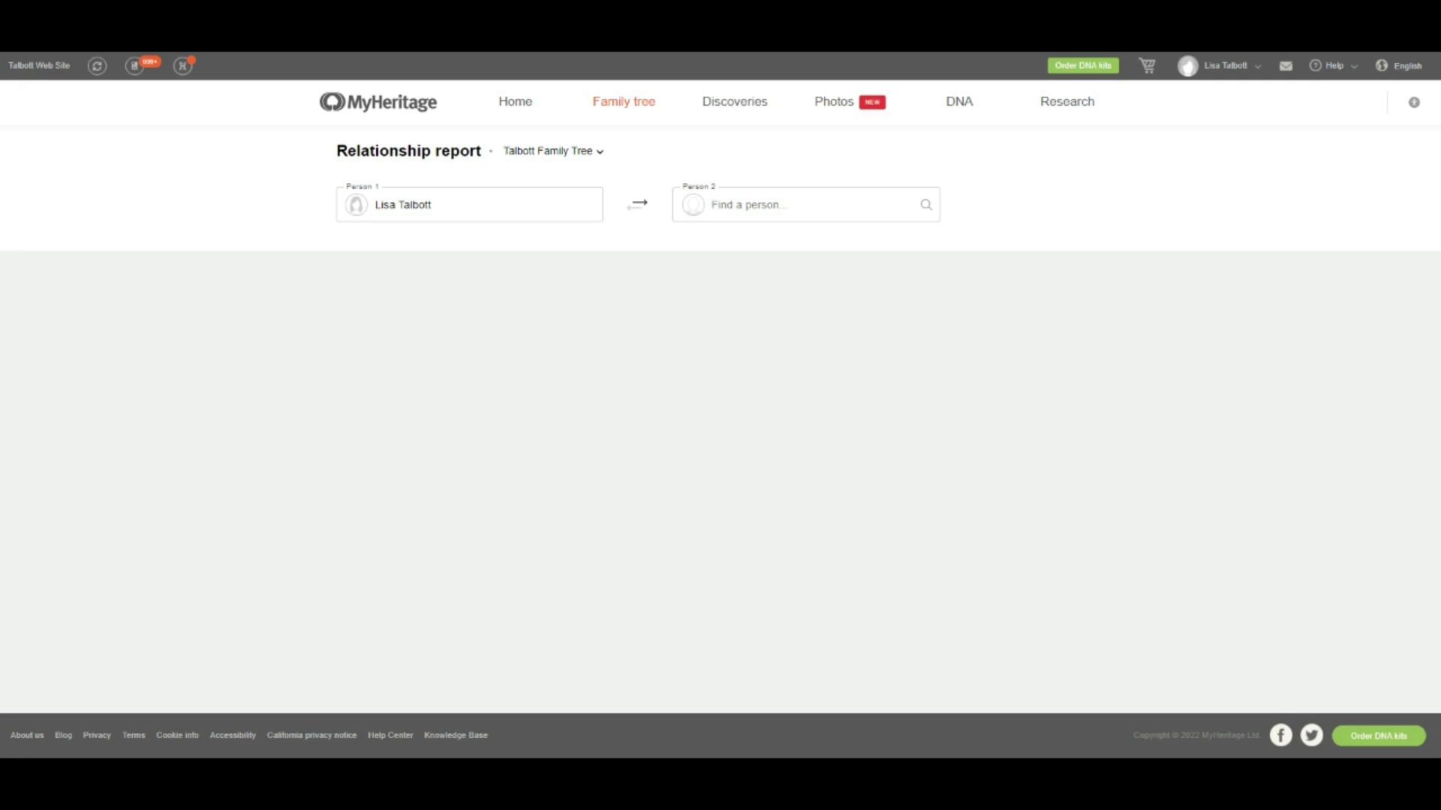
Select the great-grandfather's aunt as Person 2 in the relationship report and examine the path connecting both people.
{"action": "left_click", "coordinate": [795, 218]}
{"action": "type", "text": "Mary Hen"}
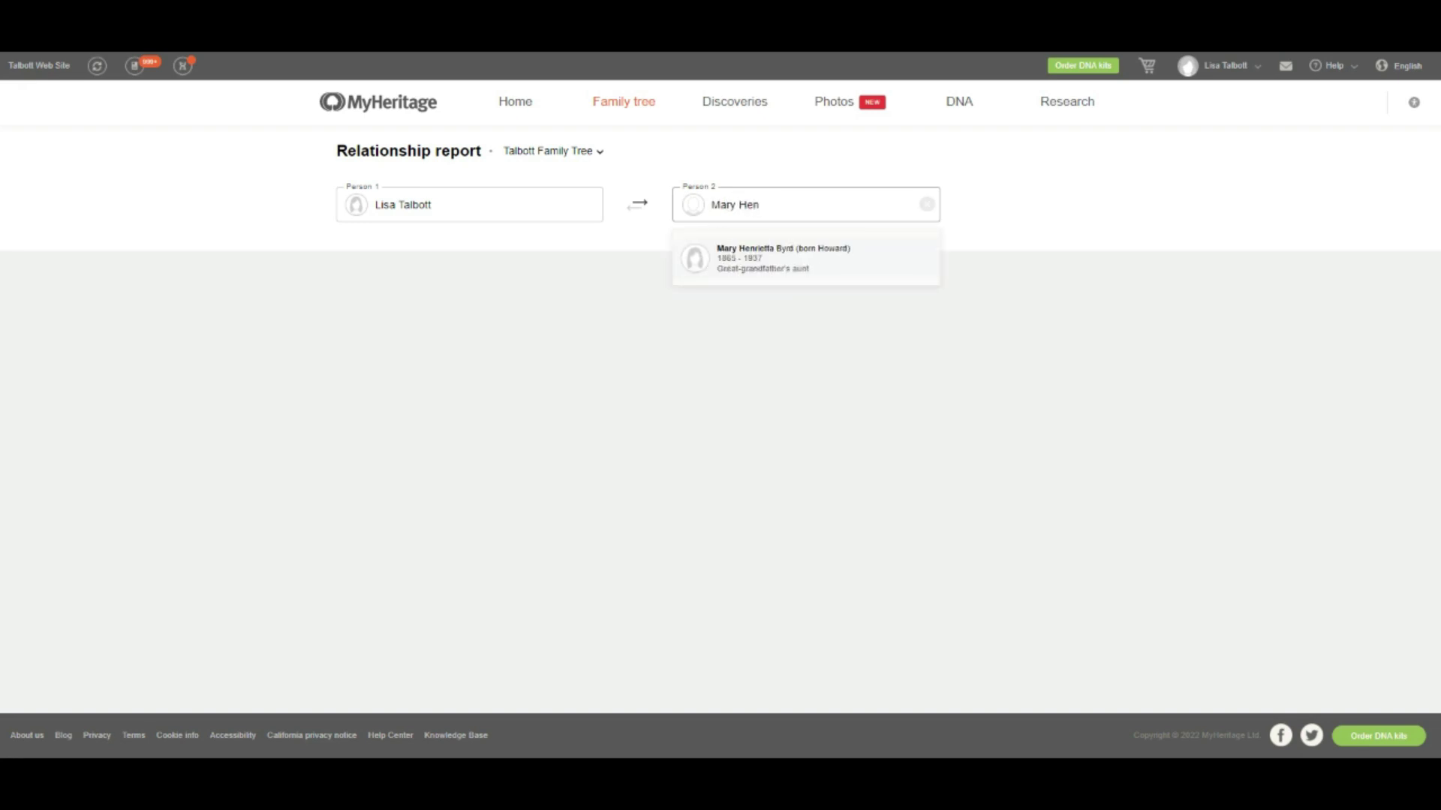
{"action": "left_click", "coordinate": [784, 258]}
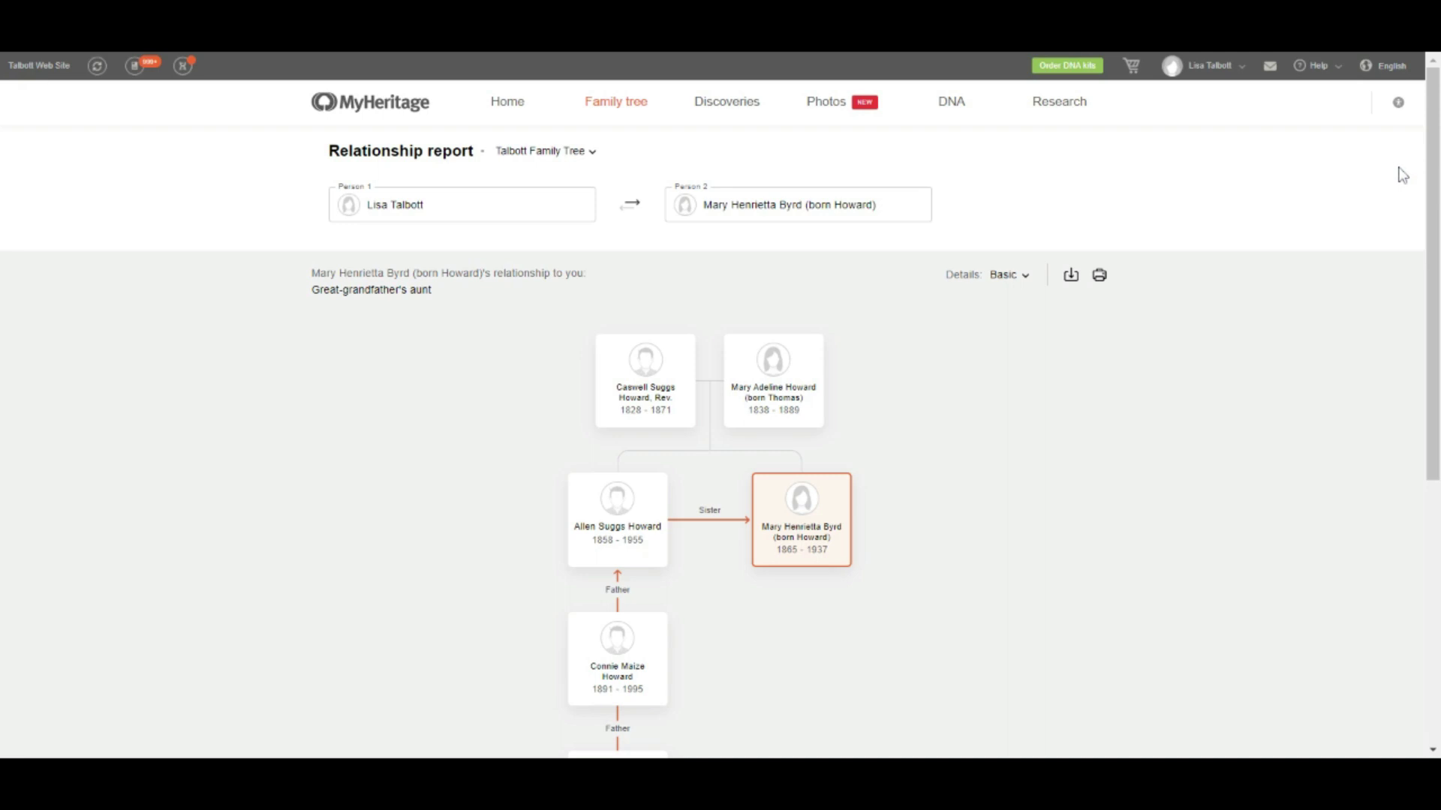
{"action": "left_click_drag", "start_coordinate": [1430, 131], "coordinate": [1428, 401]}
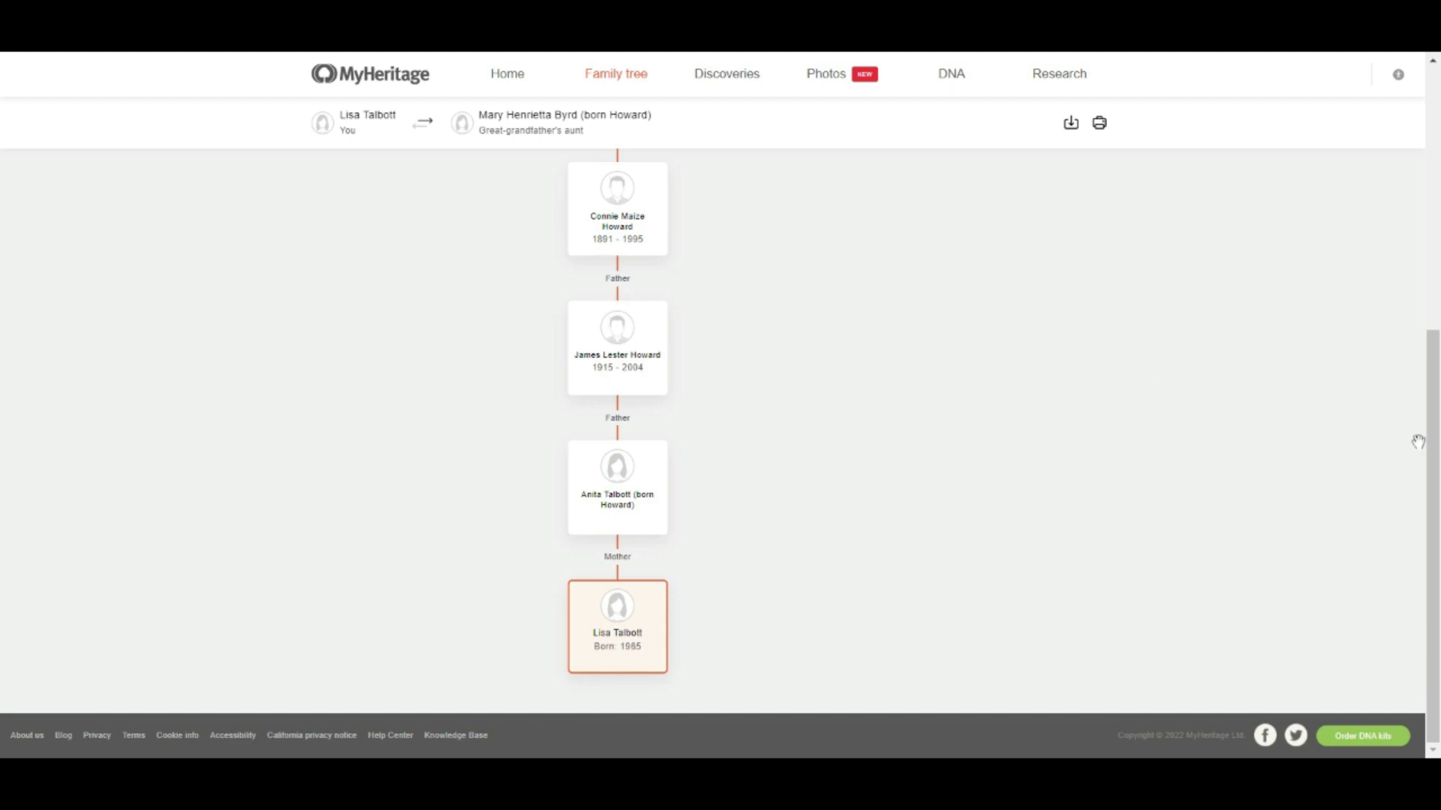
{"action": "left_click_drag", "start_coordinate": [1427, 440], "coordinate": [1398, 332]}
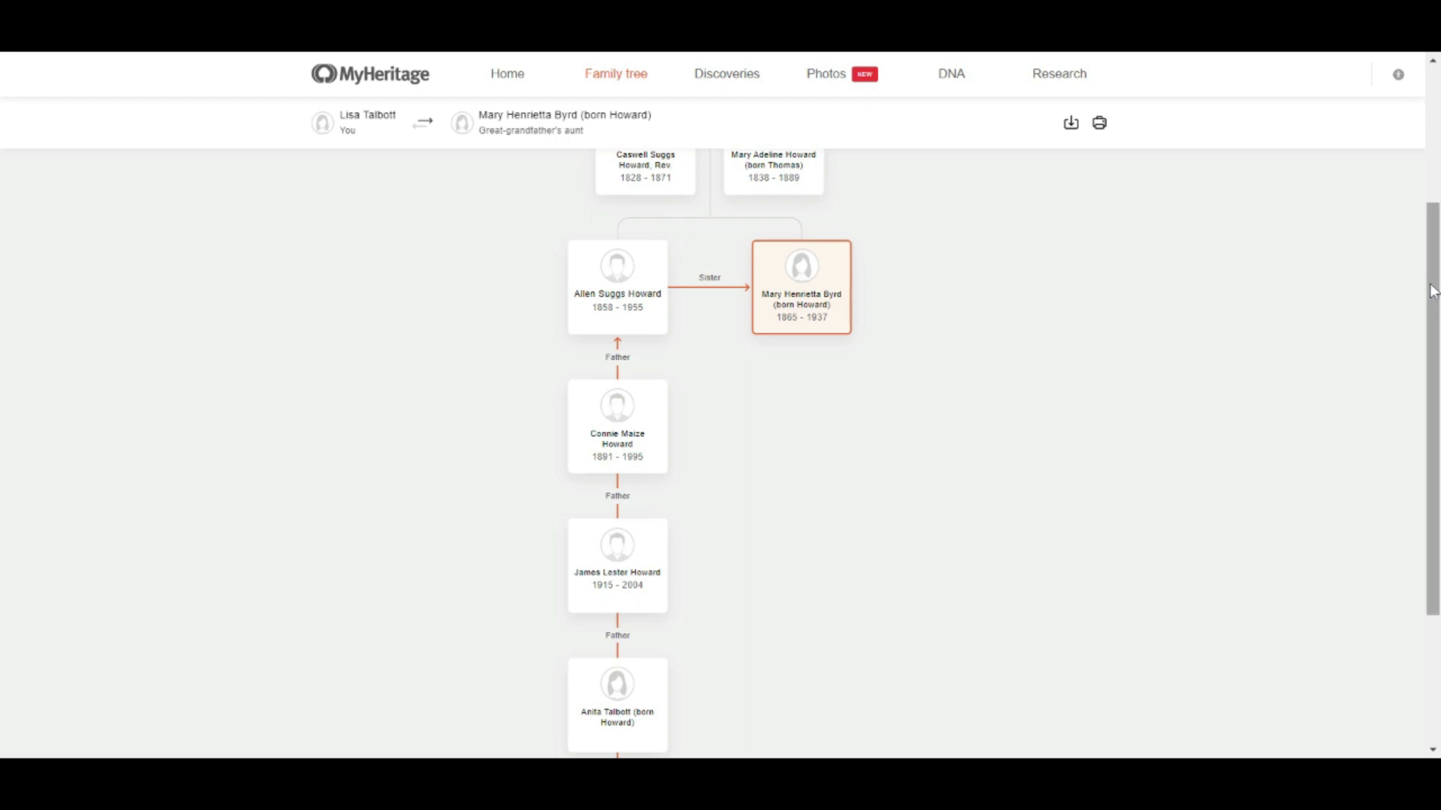
{"action": "left_click_drag", "start_coordinate": [1433, 291], "coordinate": [1417, 239]}
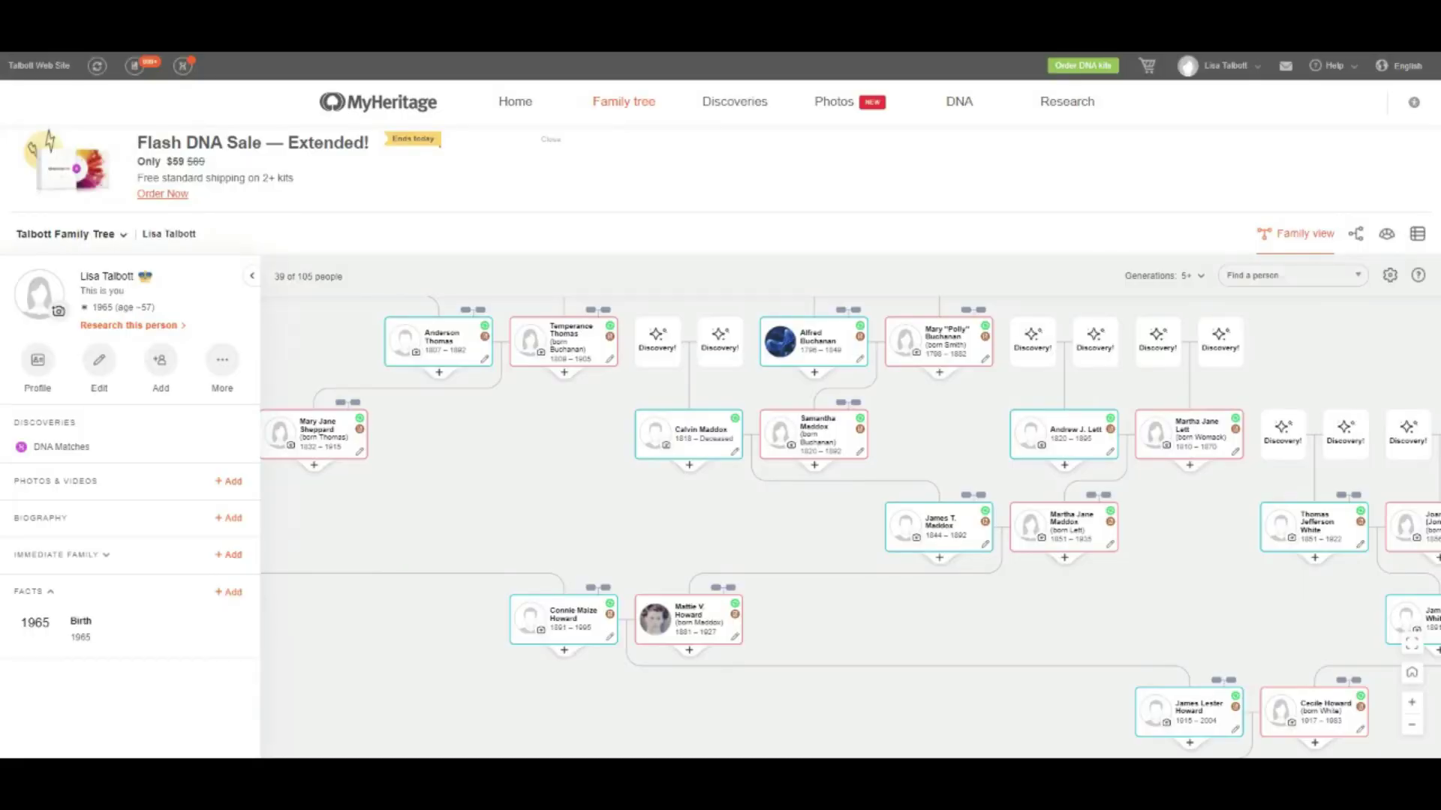
Open the family tree's Timeline and set it to show 6 generations.
{"action": "mouse_move", "coordinate": [640, 108]}
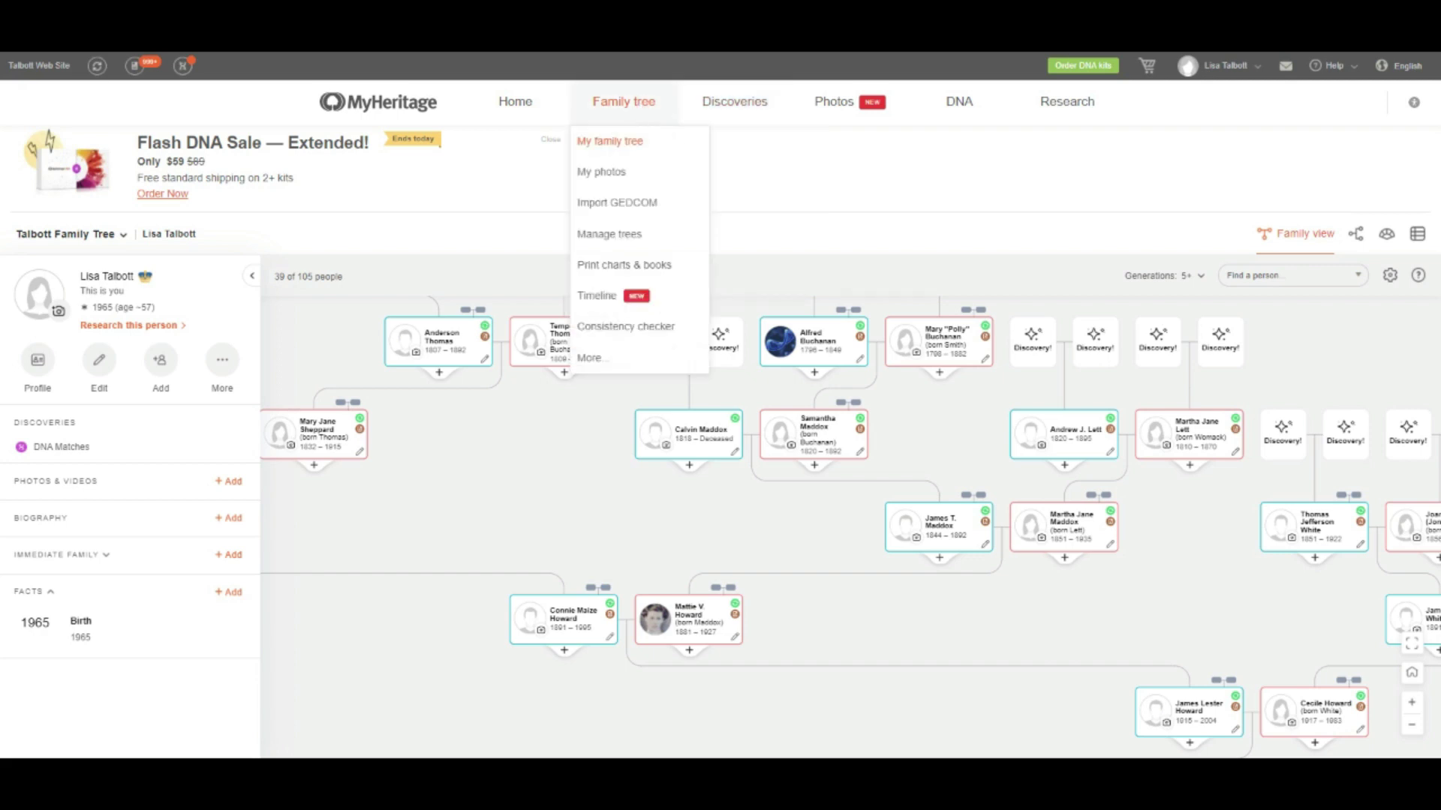
{"action": "left_click", "coordinate": [595, 304]}
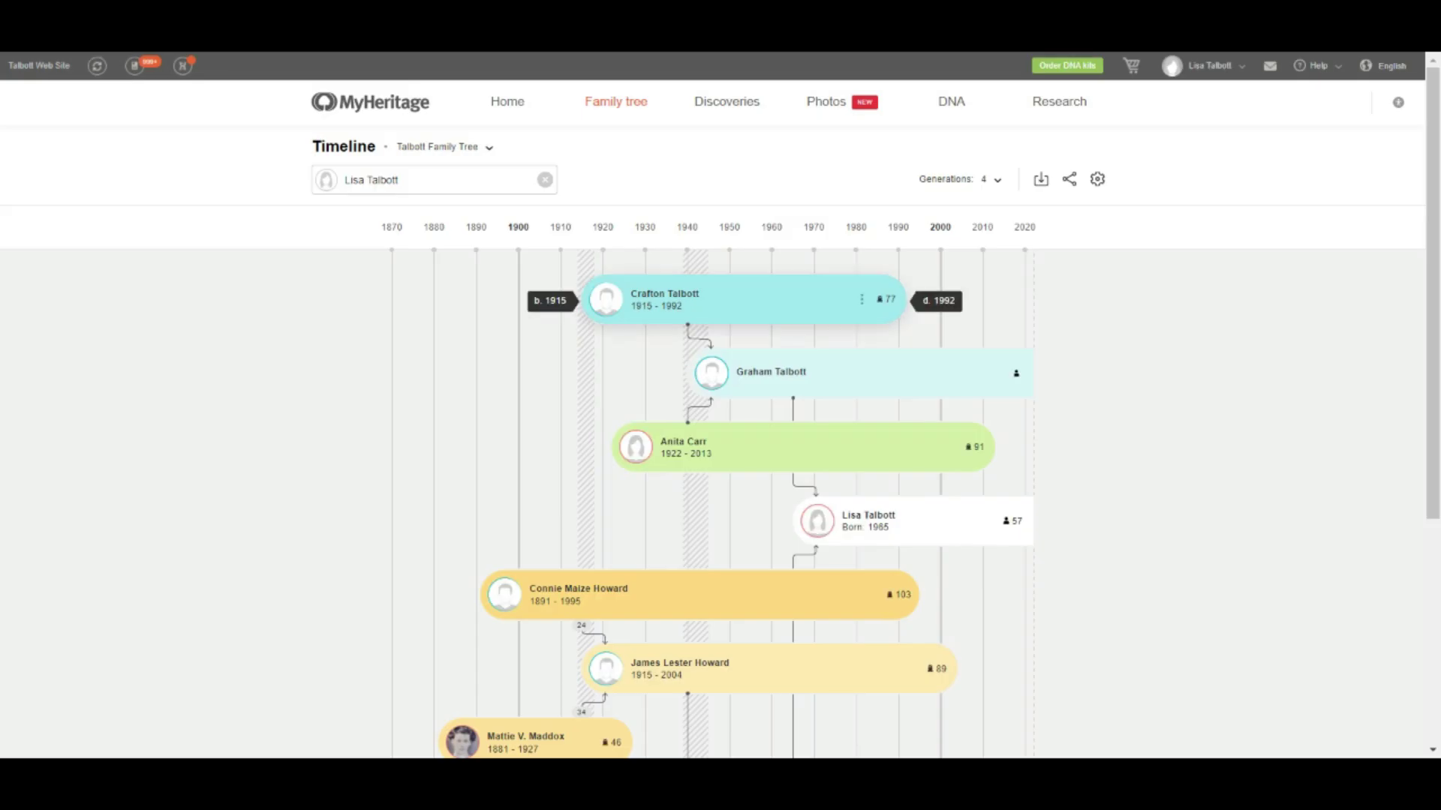
{"action": "left_click", "coordinate": [998, 184]}
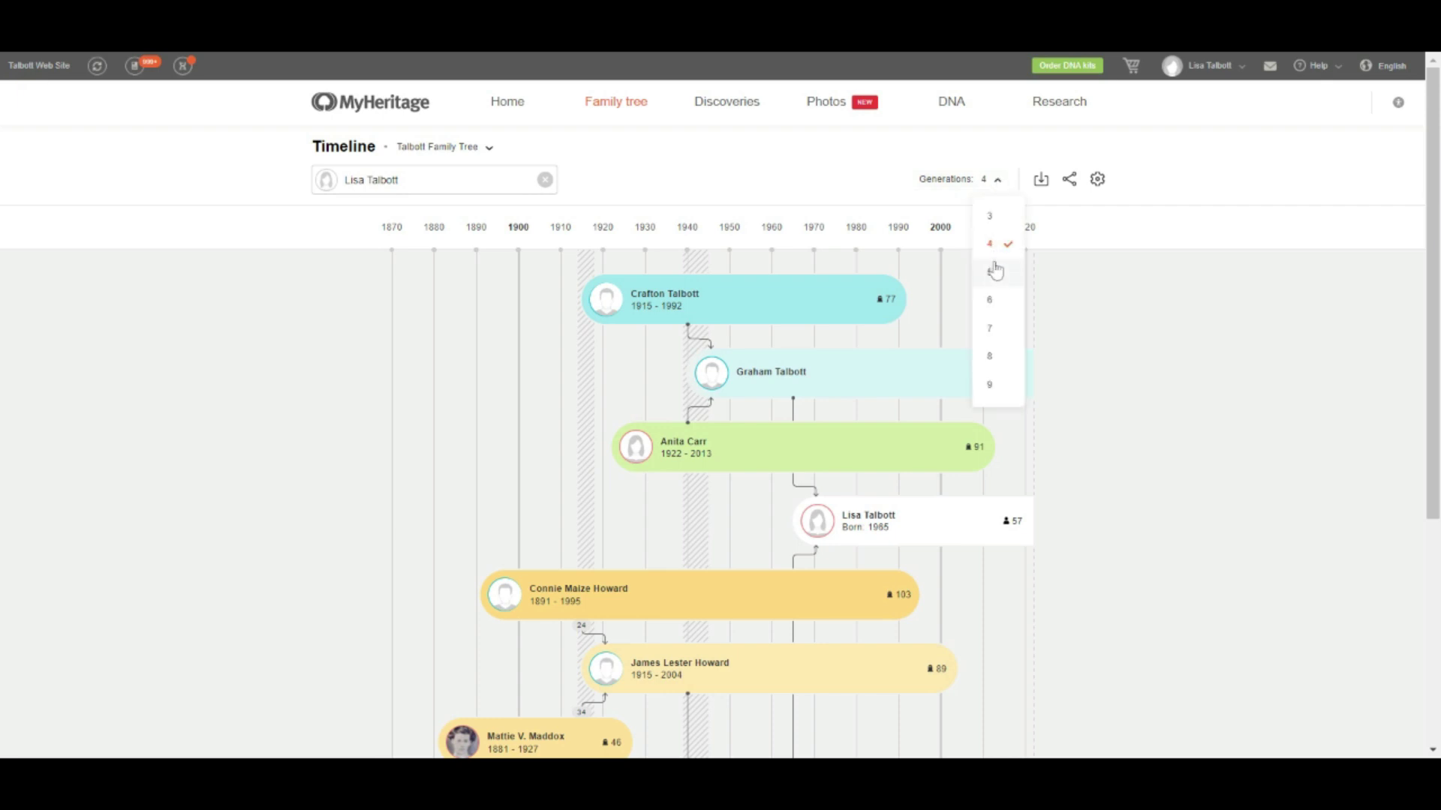
{"action": "left_click", "coordinate": [1001, 306]}
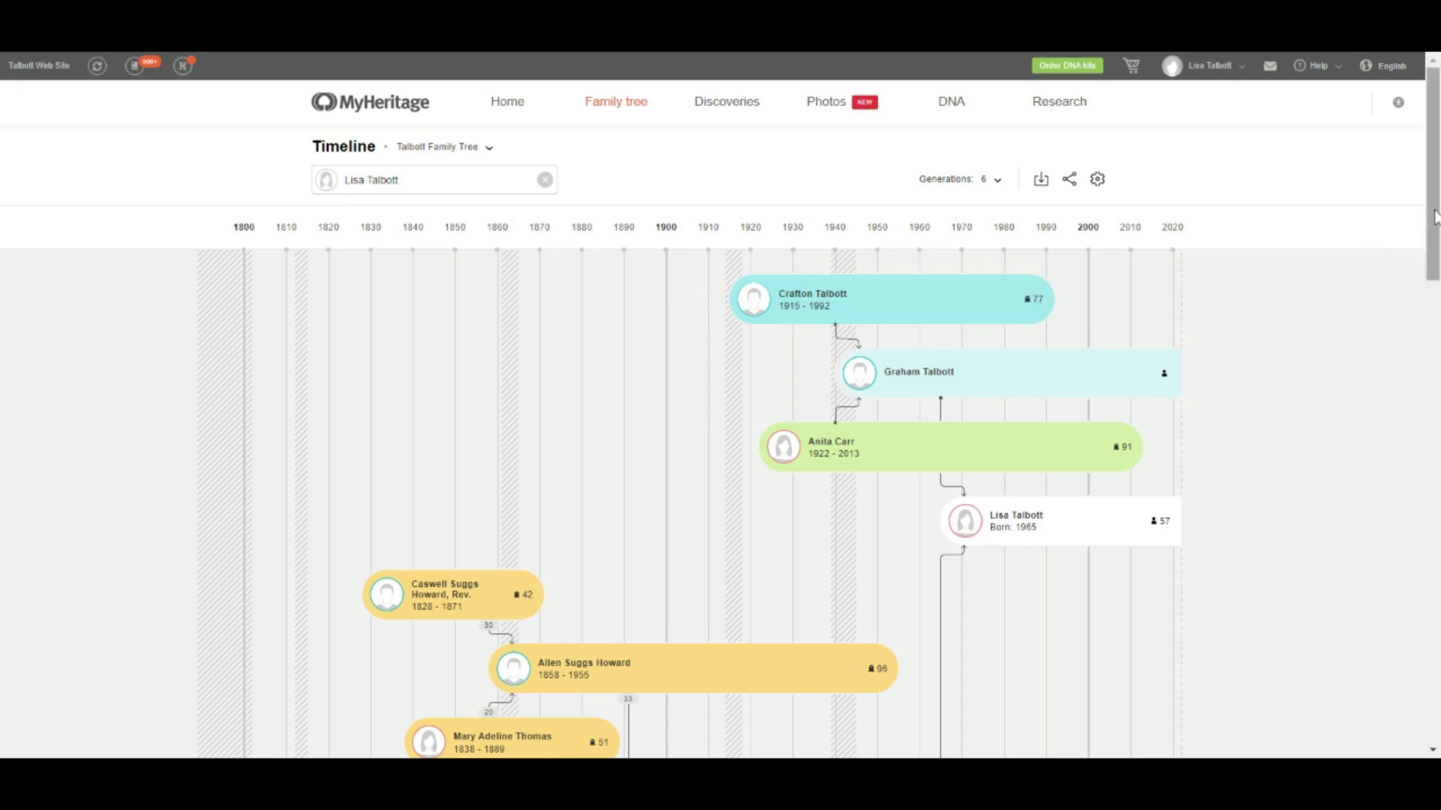
Examine the ancestors' life spans and the ages marked along the timeline.
{"action": "scroll", "coordinate": [1433, 199], "scroll_direction": "down", "scroll_amount": 1}
{"action": "left_click_drag", "start_coordinate": [1433, 197], "coordinate": [1384, 396]}
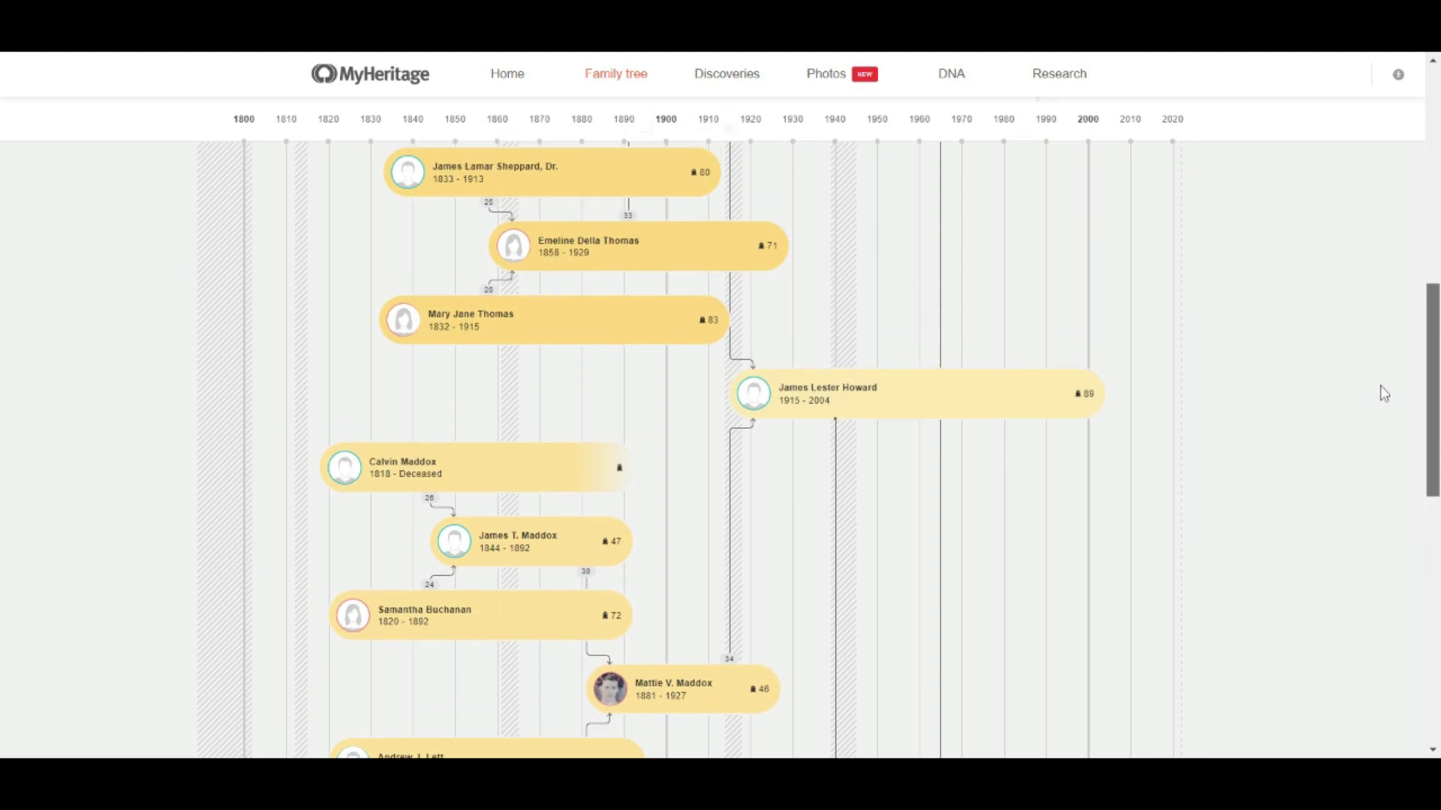
{"action": "scroll", "coordinate": [1384, 394], "scroll_direction": "up", "scroll_amount": 5}
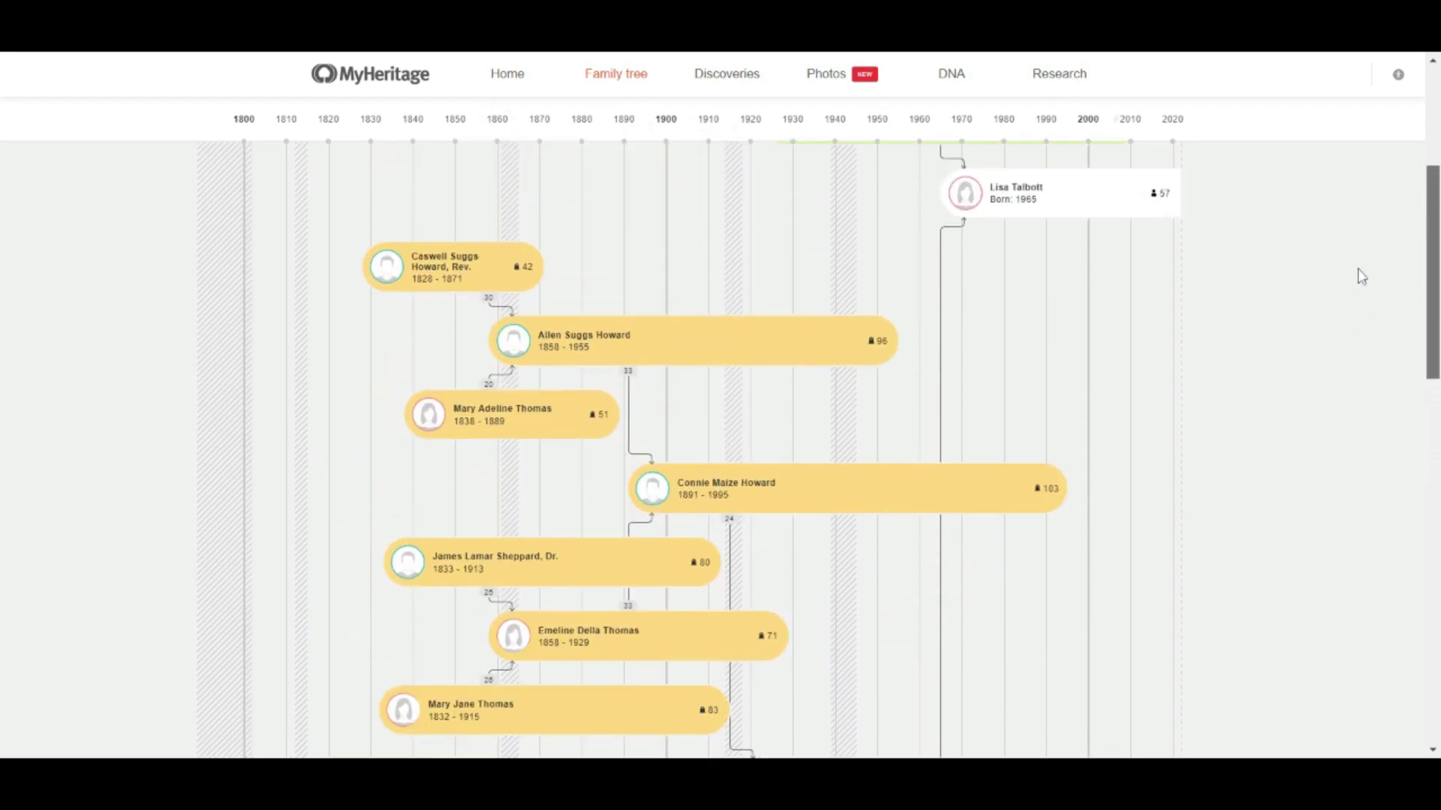
{"action": "scroll", "coordinate": [1360, 278], "scroll_direction": "down", "scroll_amount": 1}
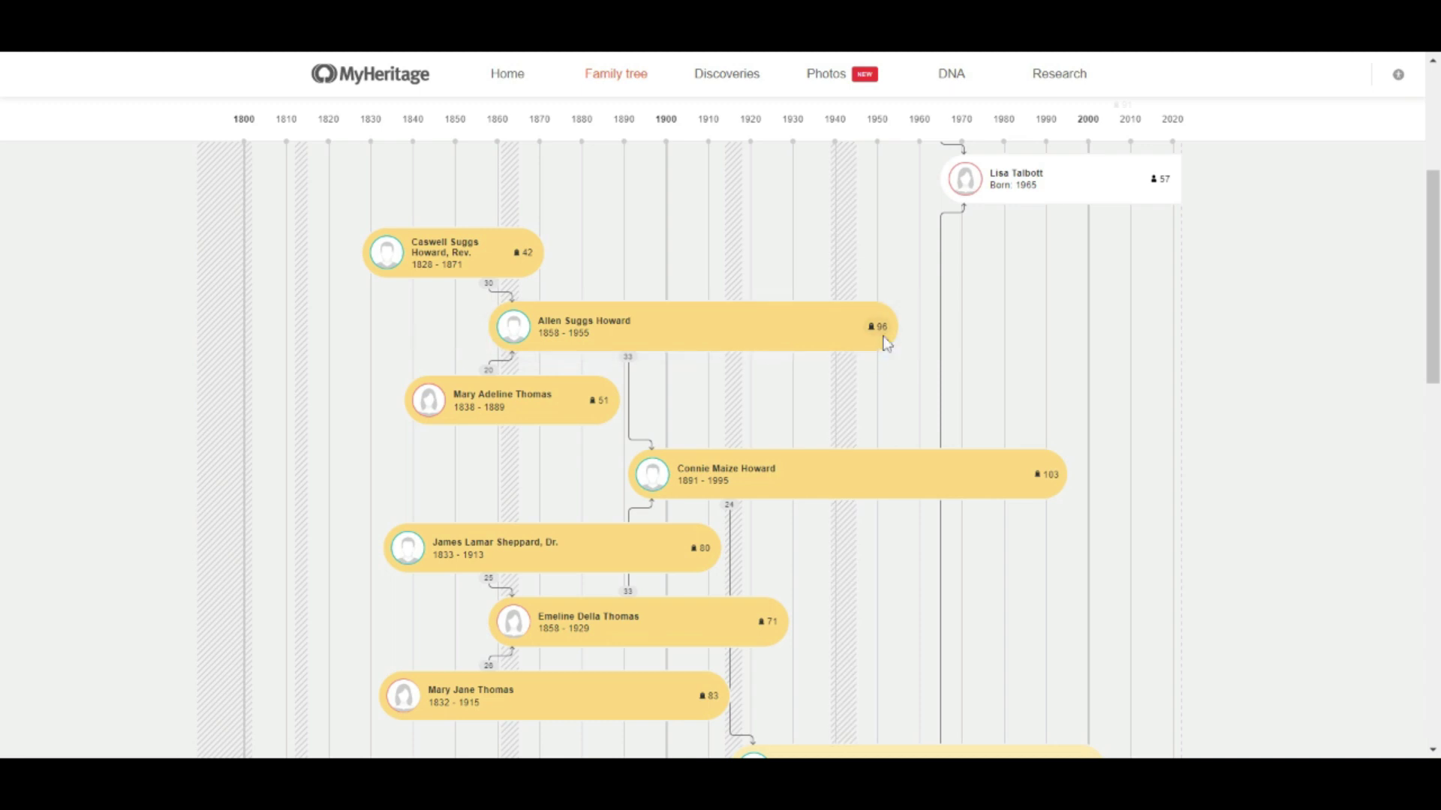
{"action": "mouse_move", "coordinate": [886, 342]}
{"action": "left_click_drag", "start_coordinate": [1429, 308], "coordinate": [1429, 371]}
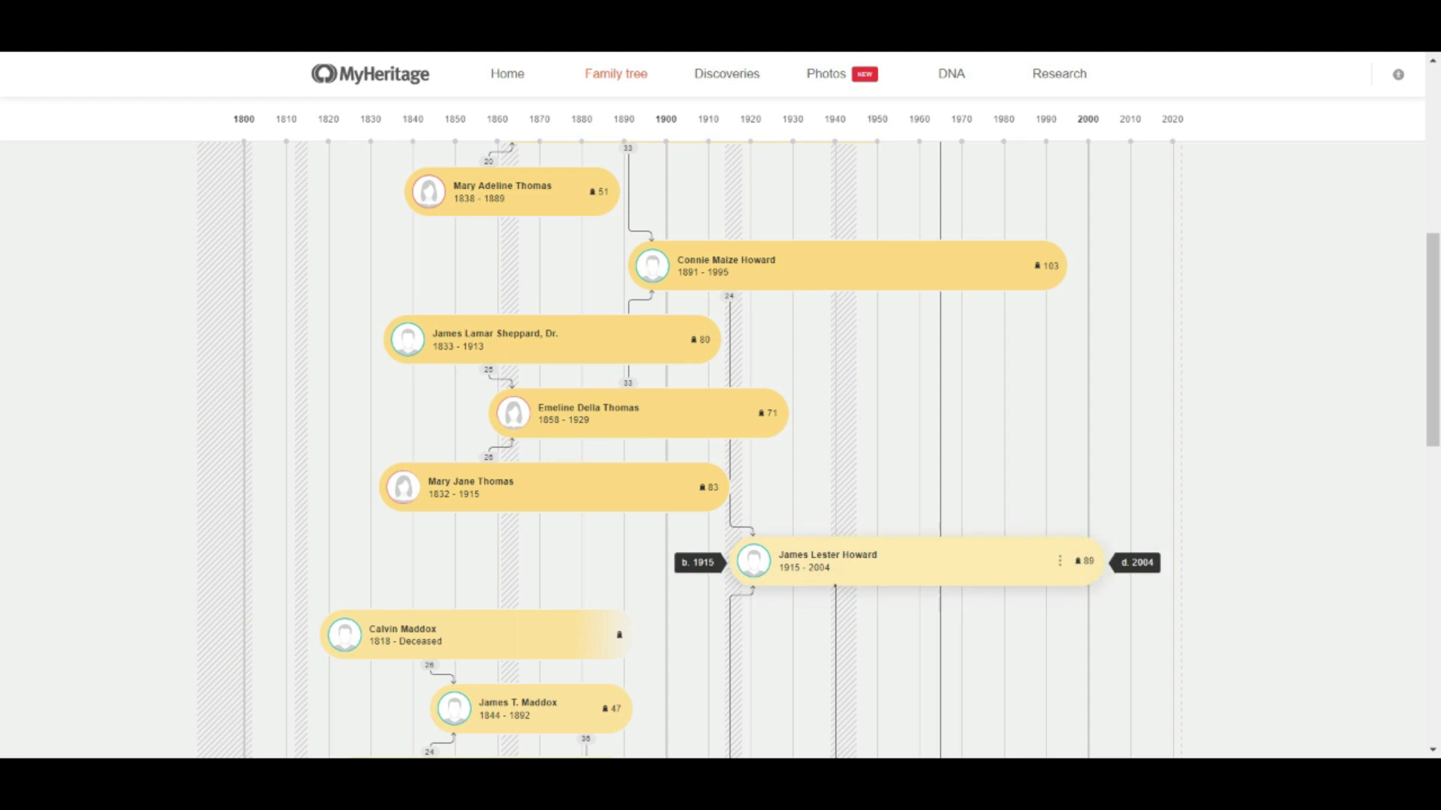
{"action": "left_click_drag", "start_coordinate": [1431, 424], "coordinate": [1419, 344]}
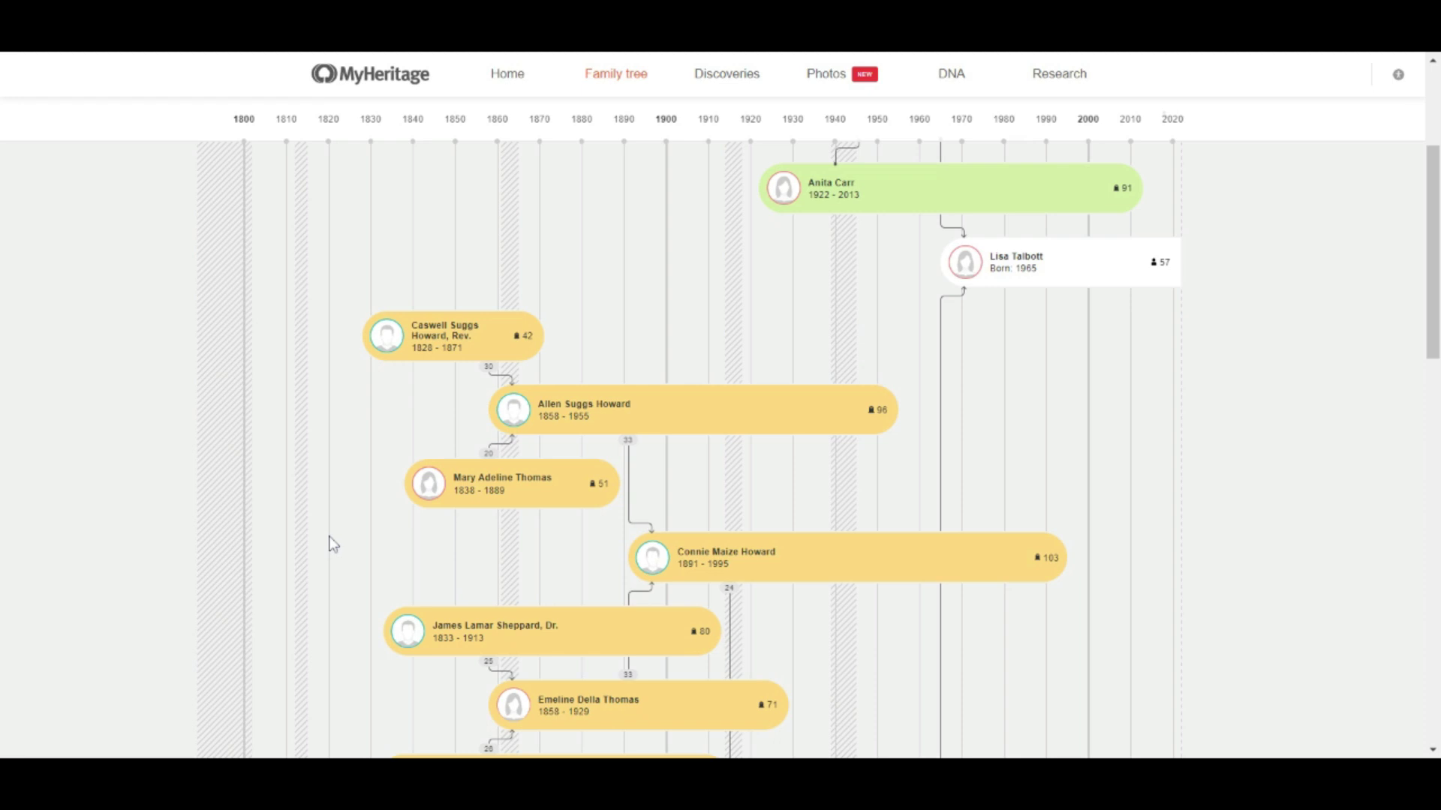
{"action": "mouse_move", "coordinate": [391, 370]}
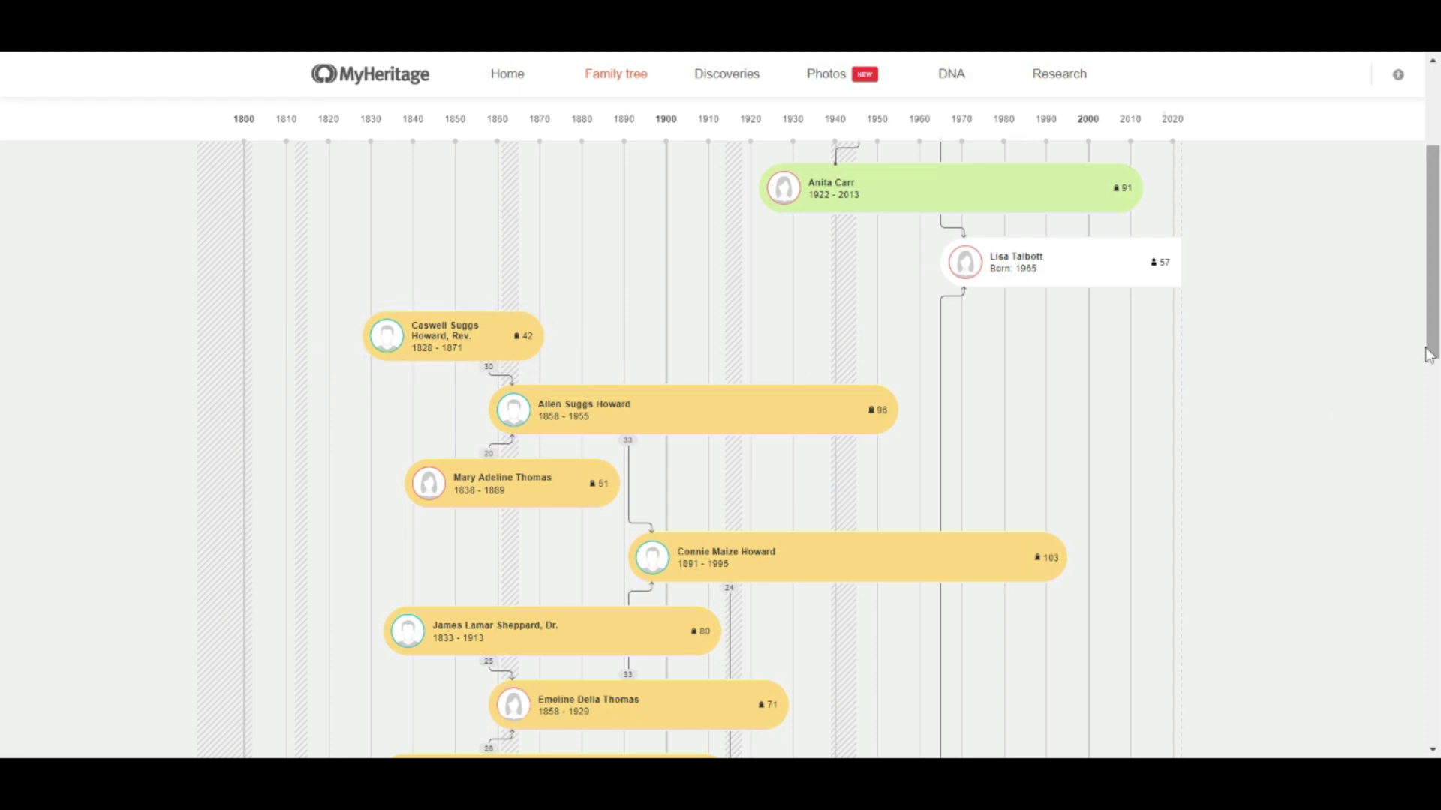
Identify the historical events behind the shaded bands on the timeline, such as World War I and the American Civil War.
{"action": "left_click_drag", "start_coordinate": [1435, 346], "coordinate": [1433, 300]}
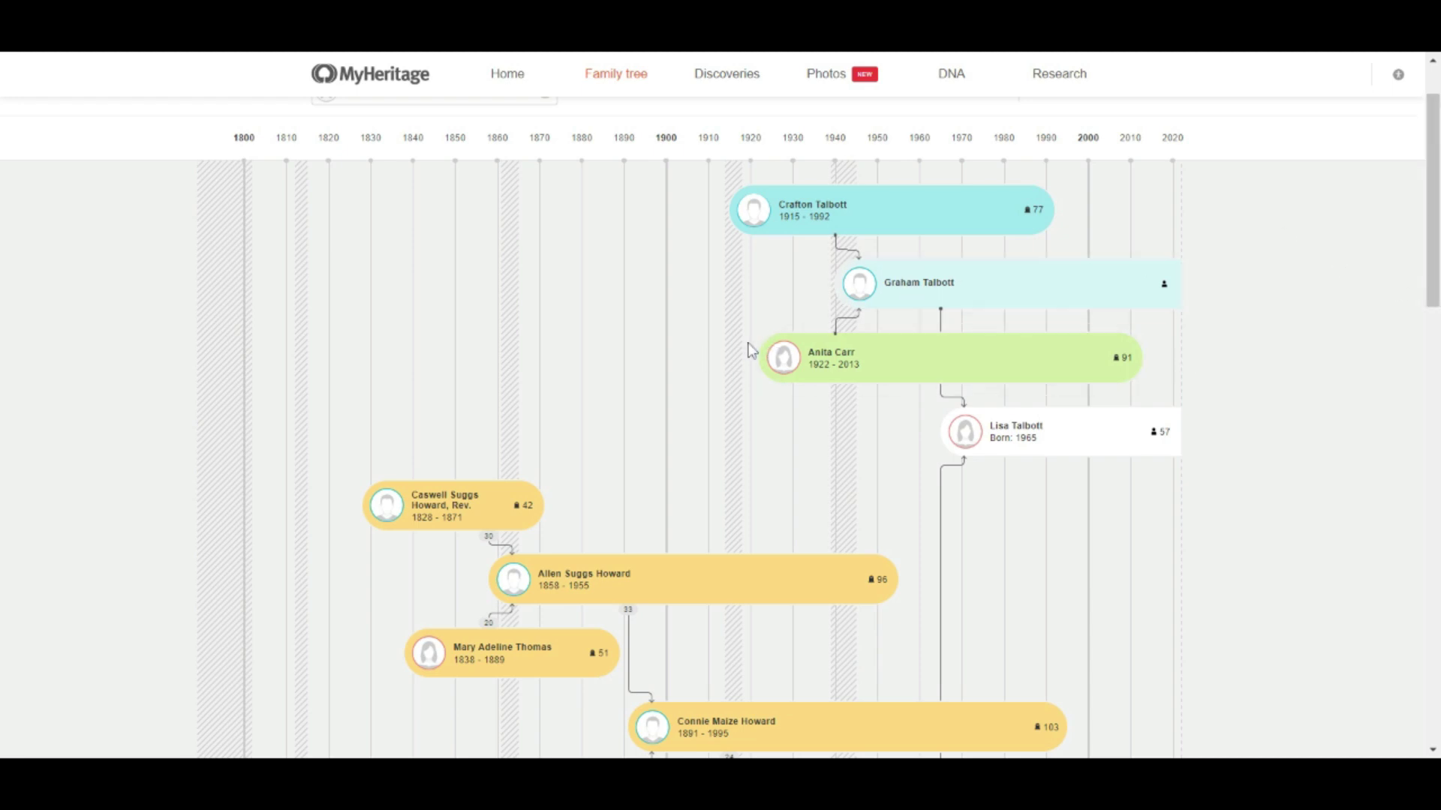
{"action": "mouse_move", "coordinate": [738, 349]}
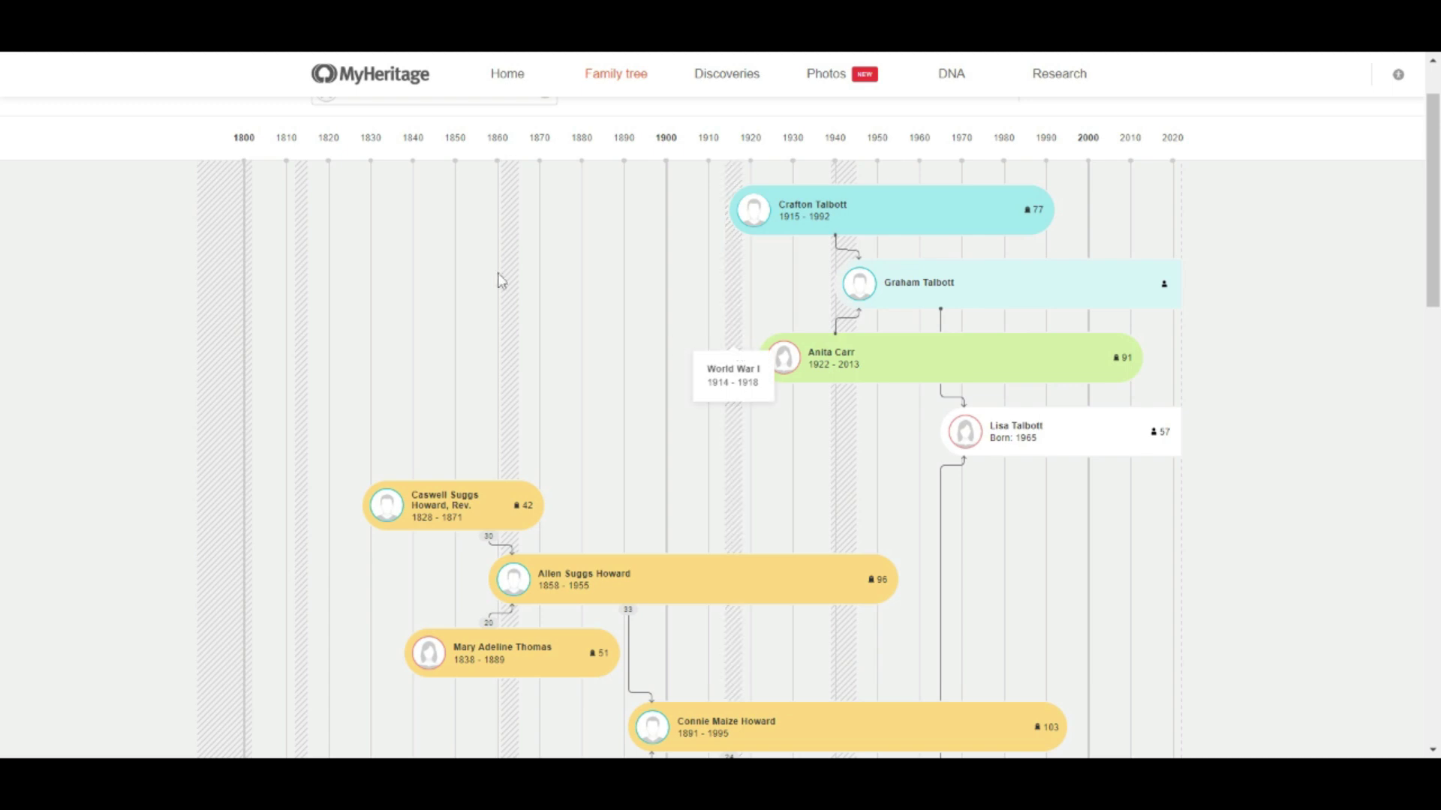
{"action": "mouse_move", "coordinate": [513, 285]}
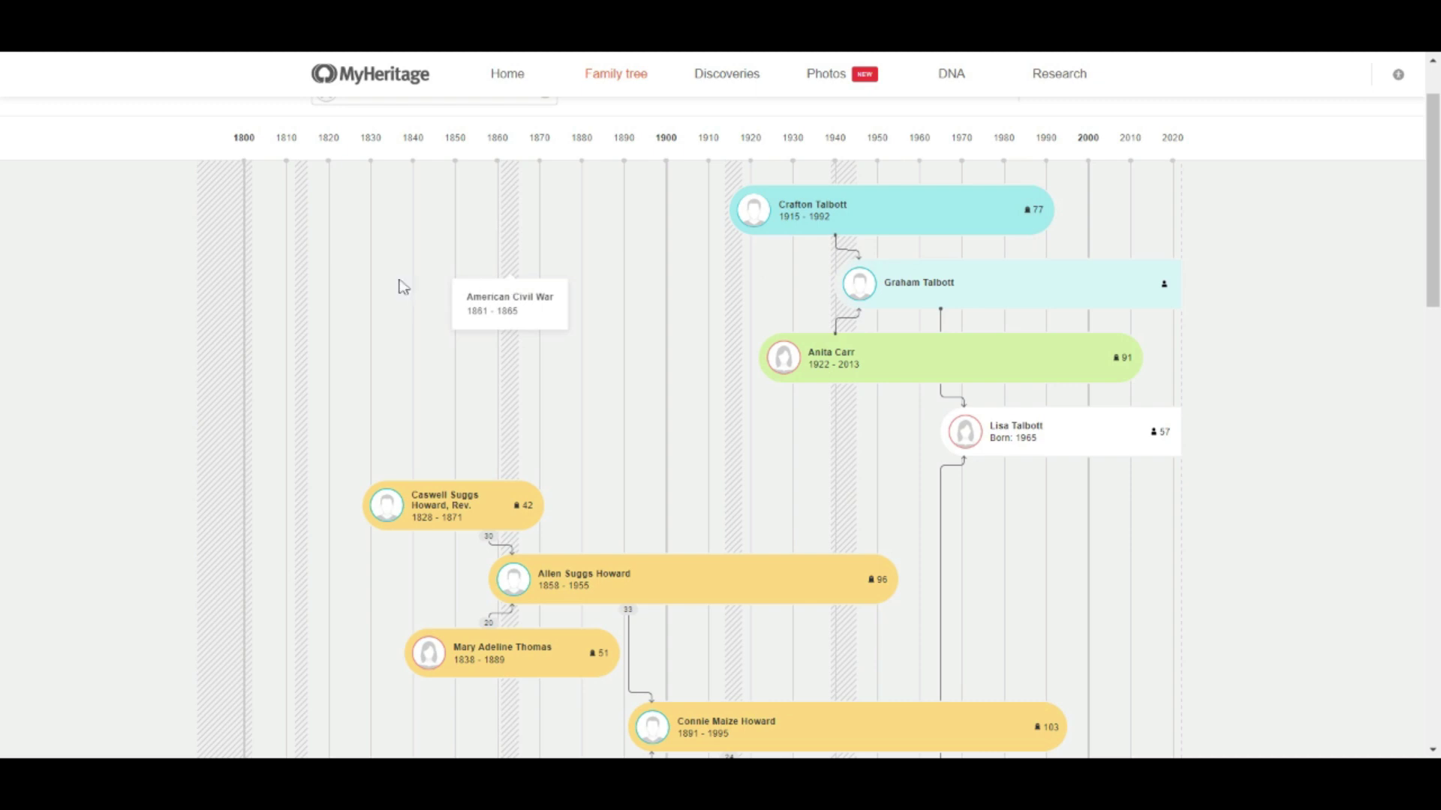
{"action": "mouse_move", "coordinate": [301, 238]}
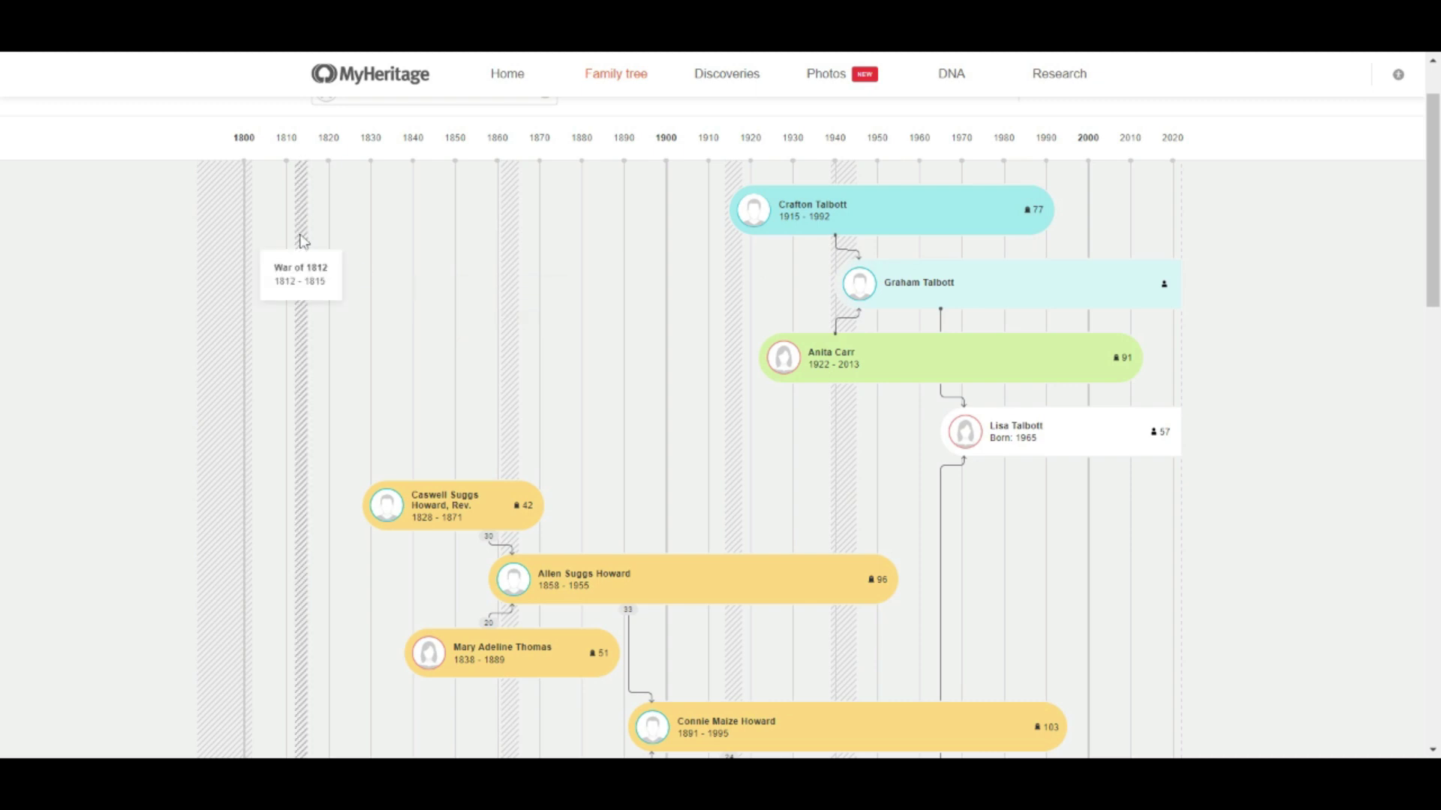
{"action": "mouse_move", "coordinate": [229, 238]}
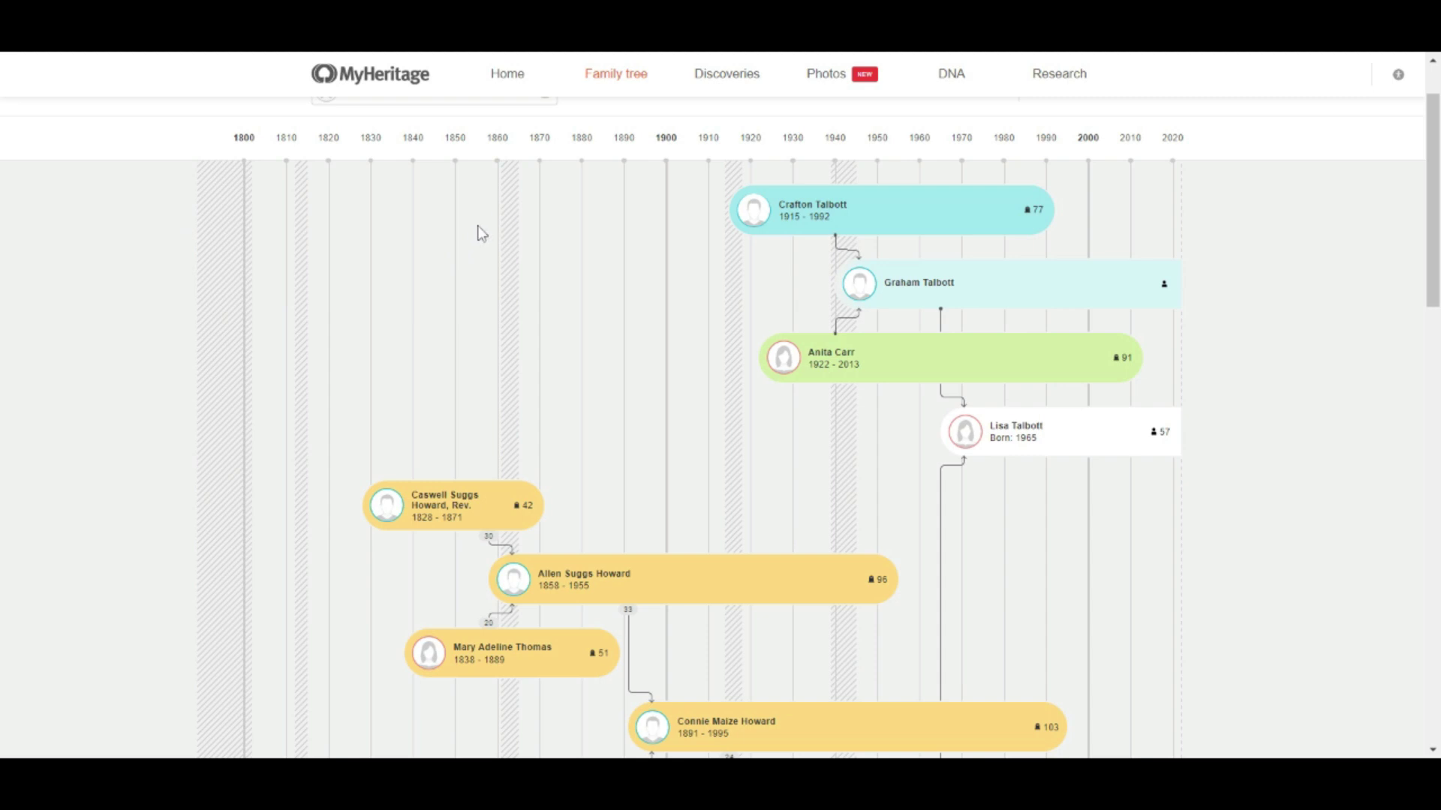
{"action": "mouse_move", "coordinate": [515, 196]}
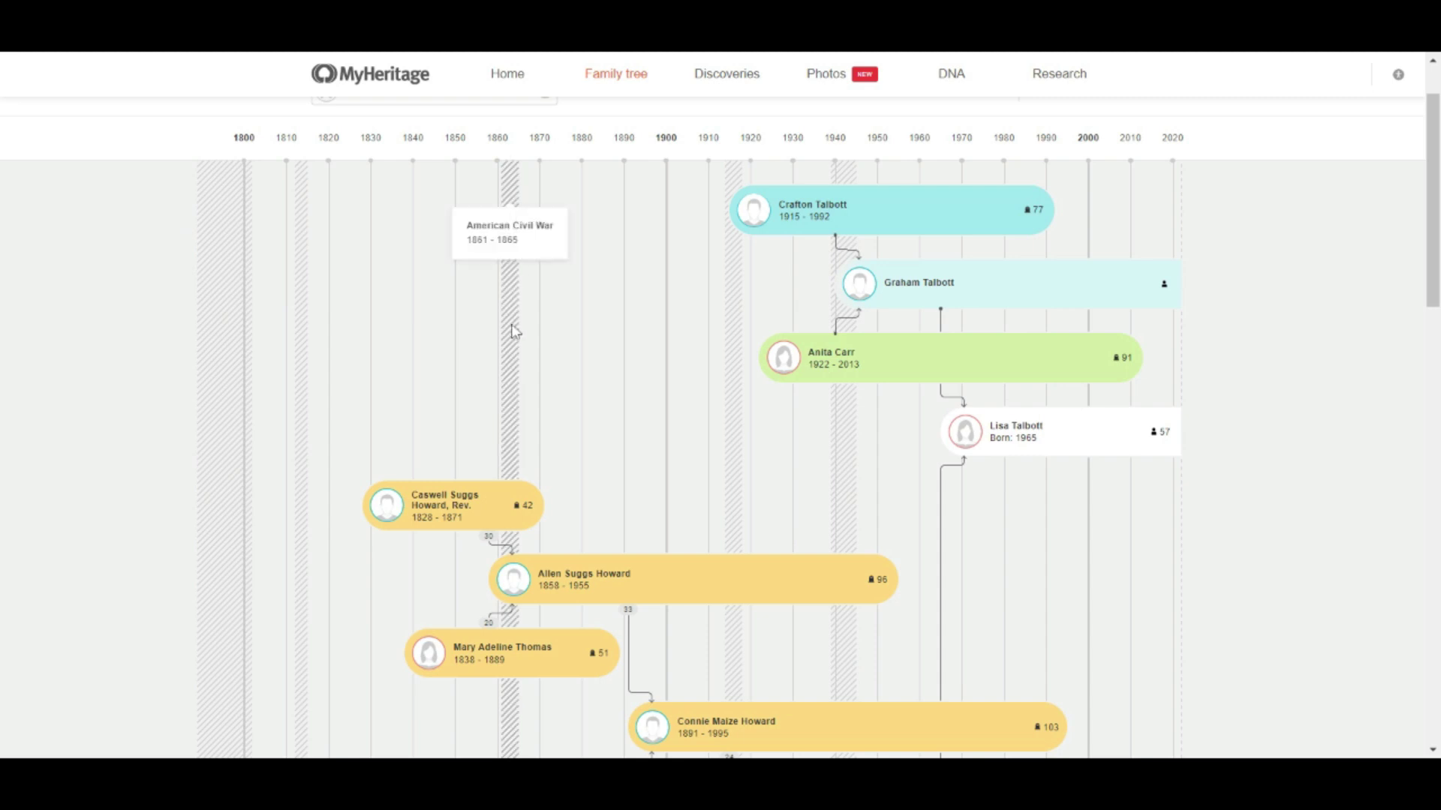
Check the exact life dates of the earliest paternal-line ancestor crossing the Civil War band, and look over the remaining timeline.
{"action": "mouse_move", "coordinate": [491, 514]}
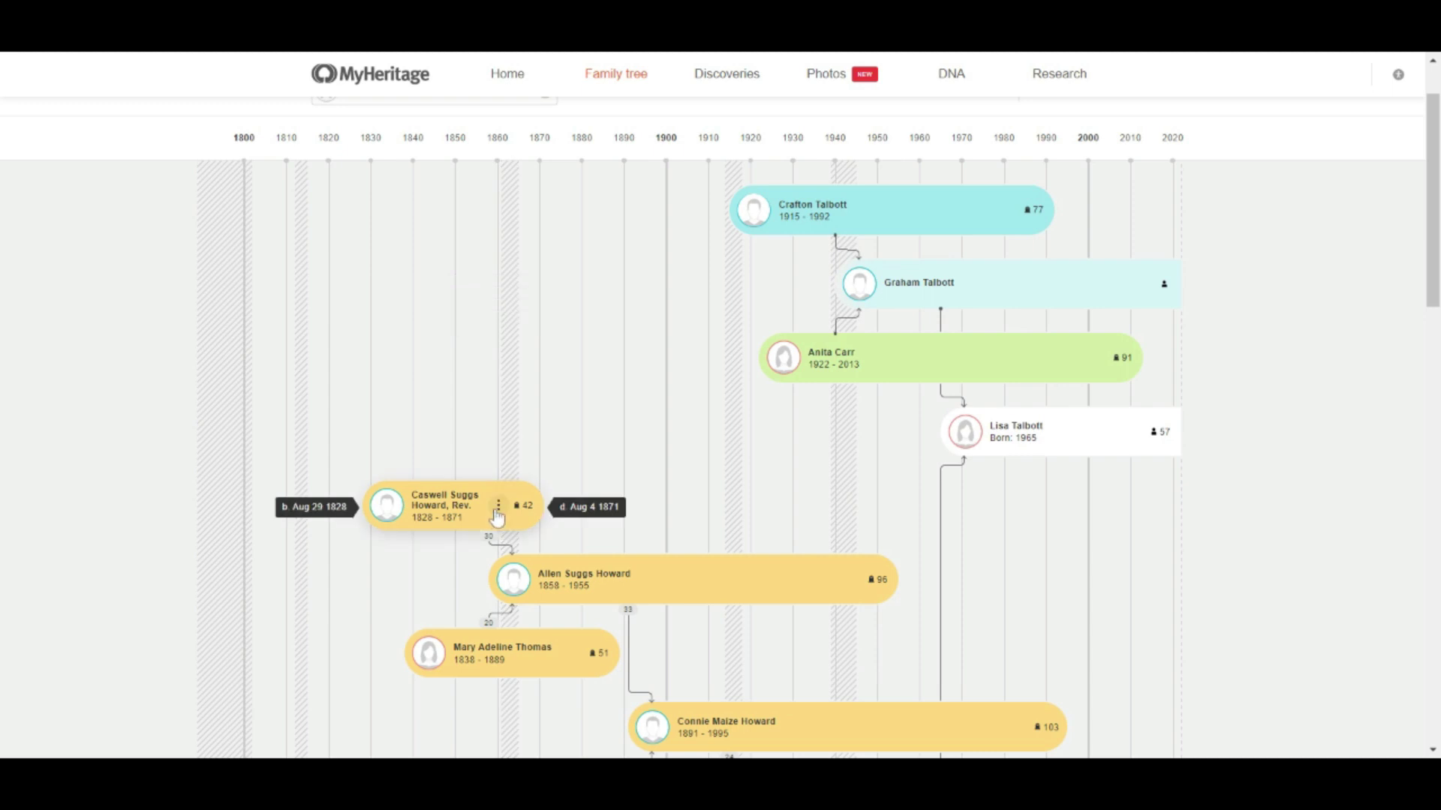
{"action": "mouse_move", "coordinate": [531, 574]}
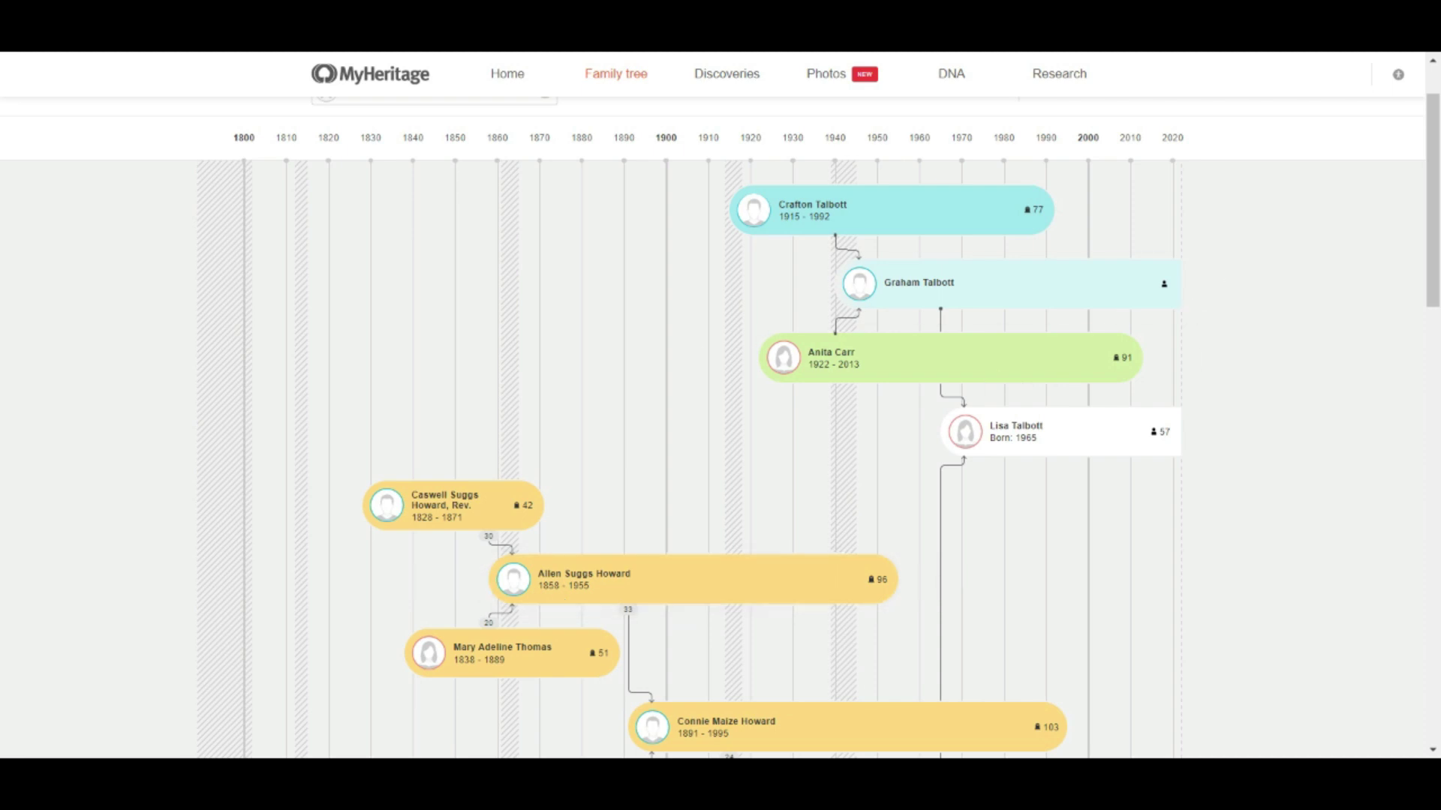
{"action": "left_click_drag", "start_coordinate": [1437, 238], "coordinate": [1423, 346]}
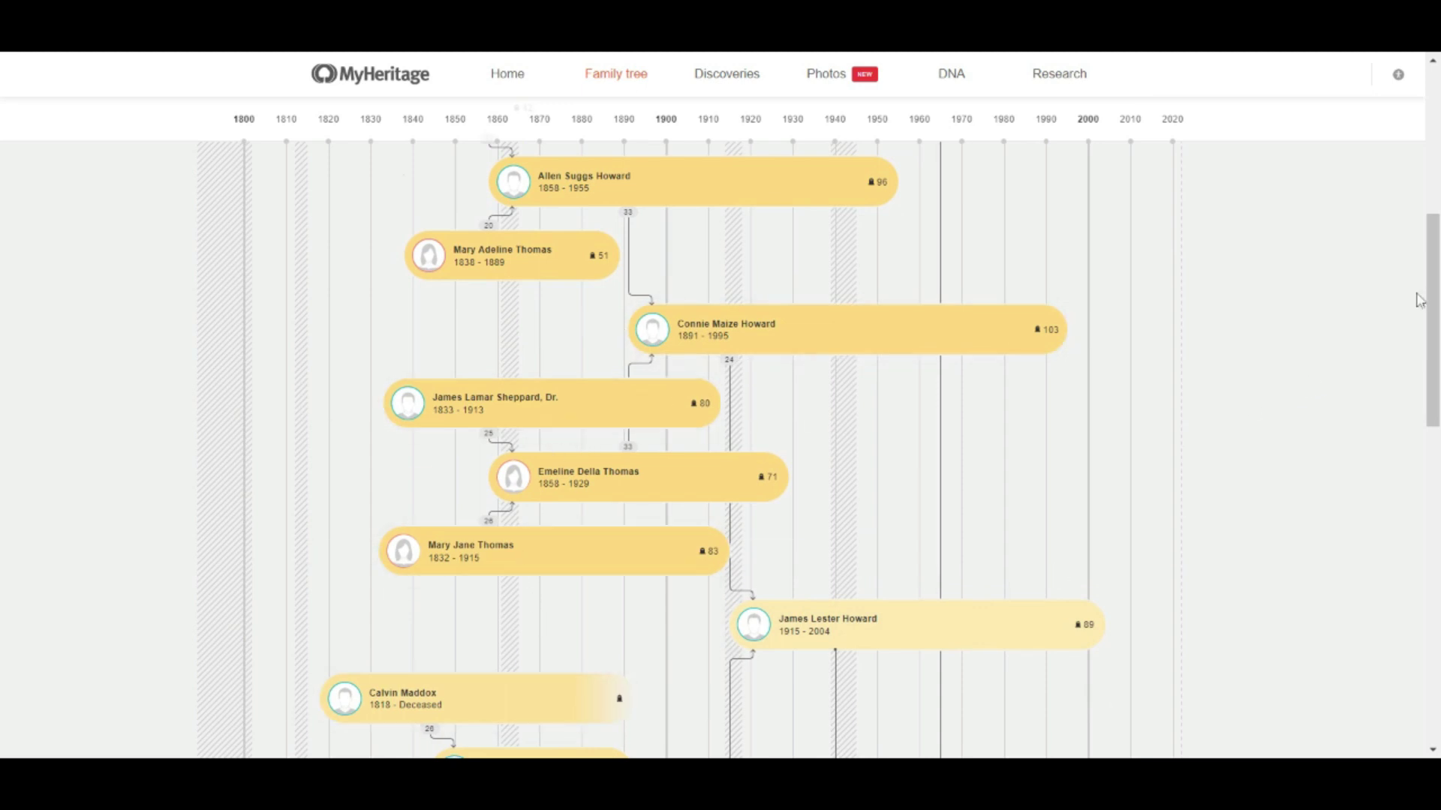
{"action": "left_click_drag", "start_coordinate": [1433, 369], "coordinate": [1430, 482]}
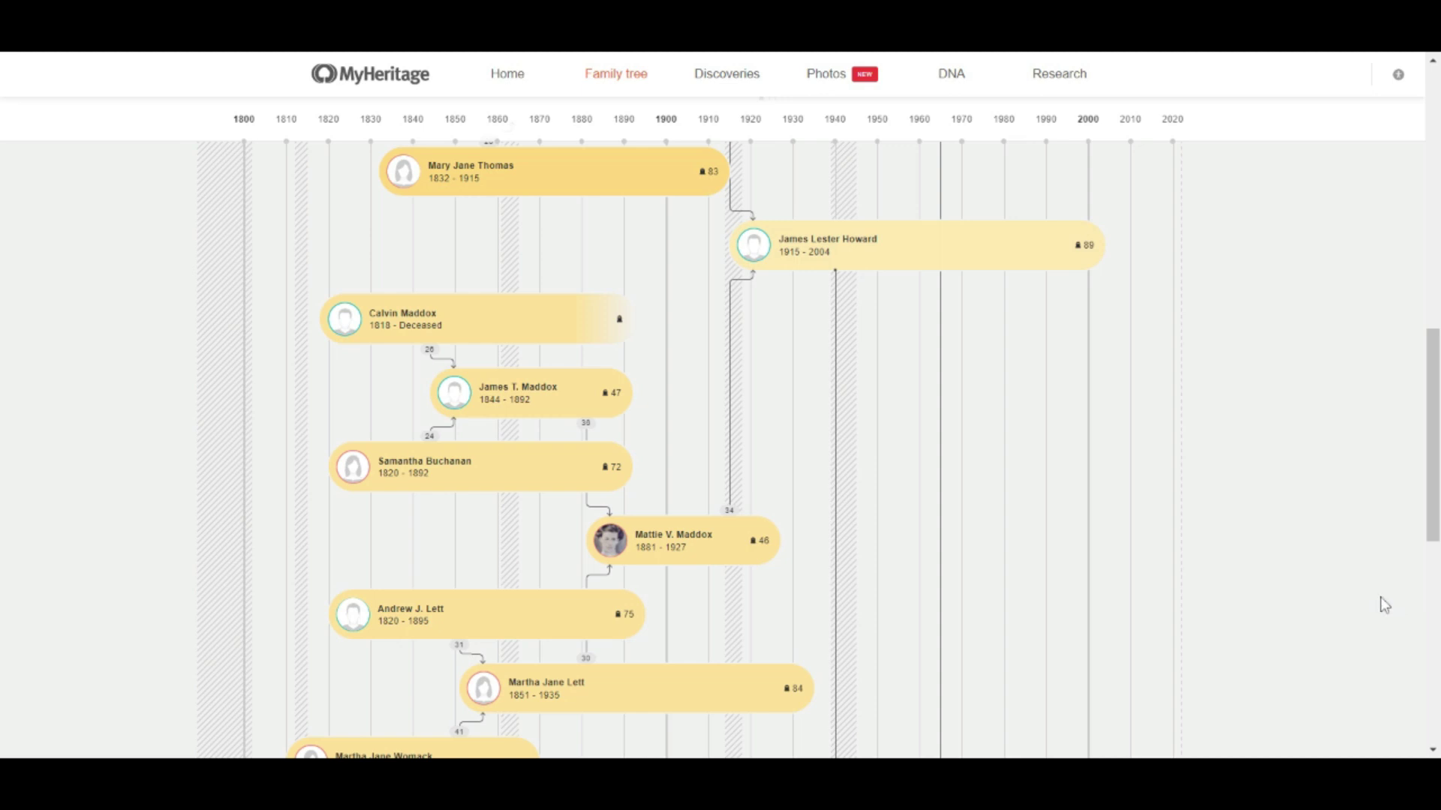
{"action": "left_click_drag", "start_coordinate": [1437, 518], "coordinate": [1420, 248]}
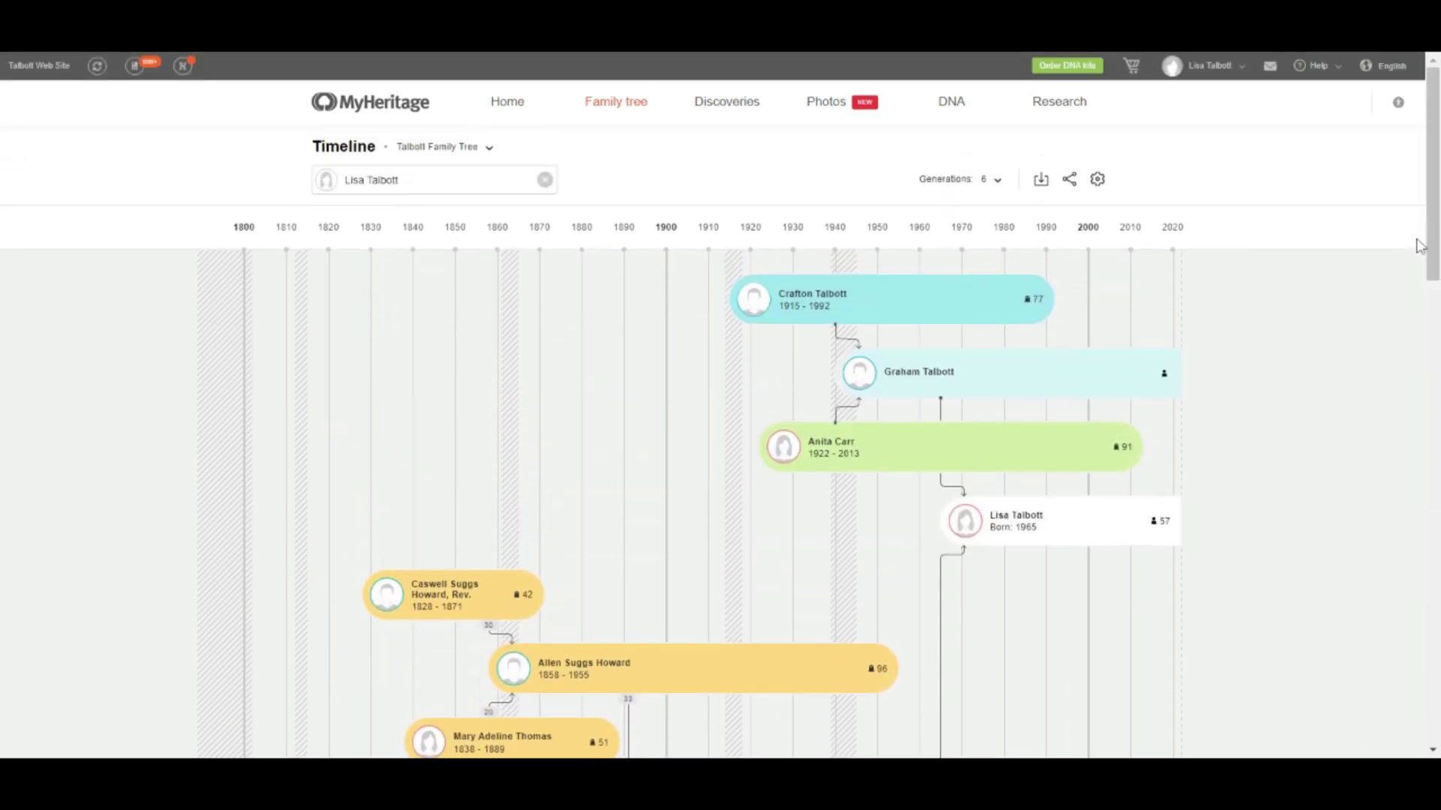